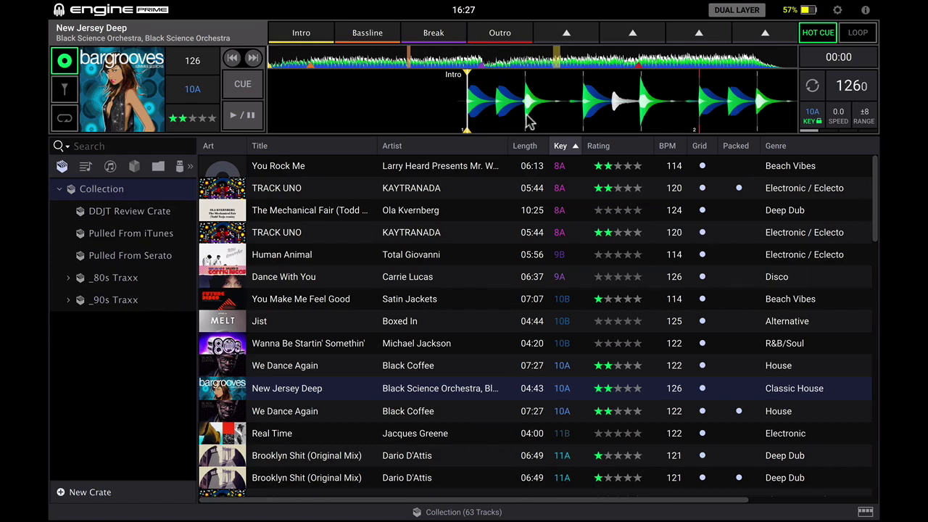
# Look through the track list of the whole collection
pyautogui.scroll(-5, 435, 258)
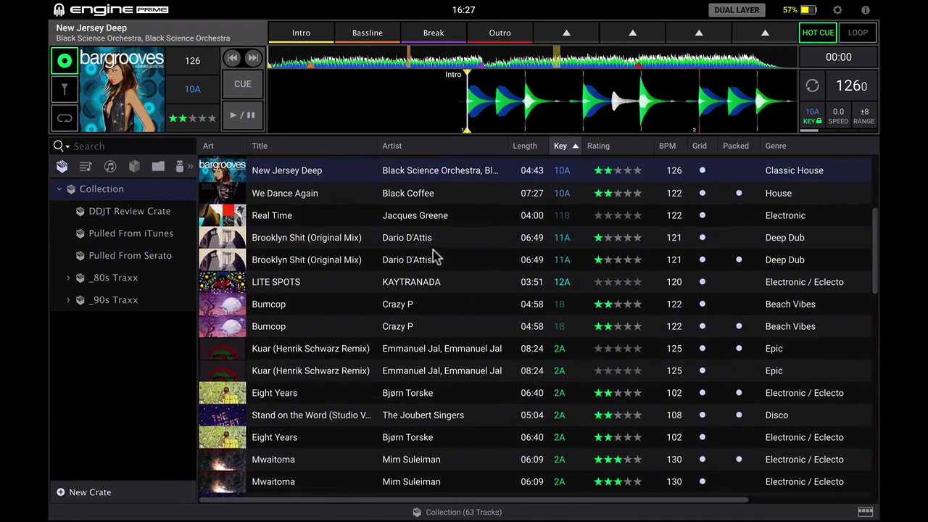
pyautogui.scroll(-15, 435, 258)
pyautogui.scroll(12, 435, 255)
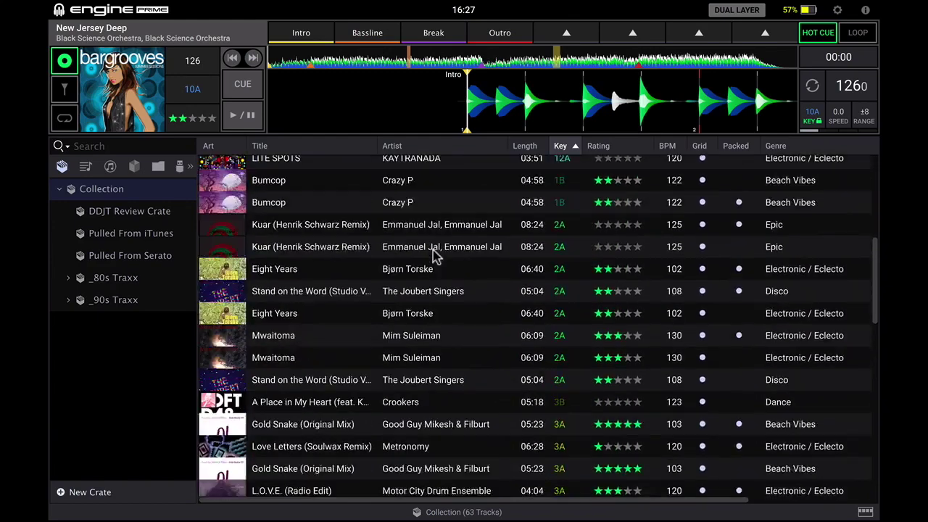
pyautogui.scroll(5, 435, 256)
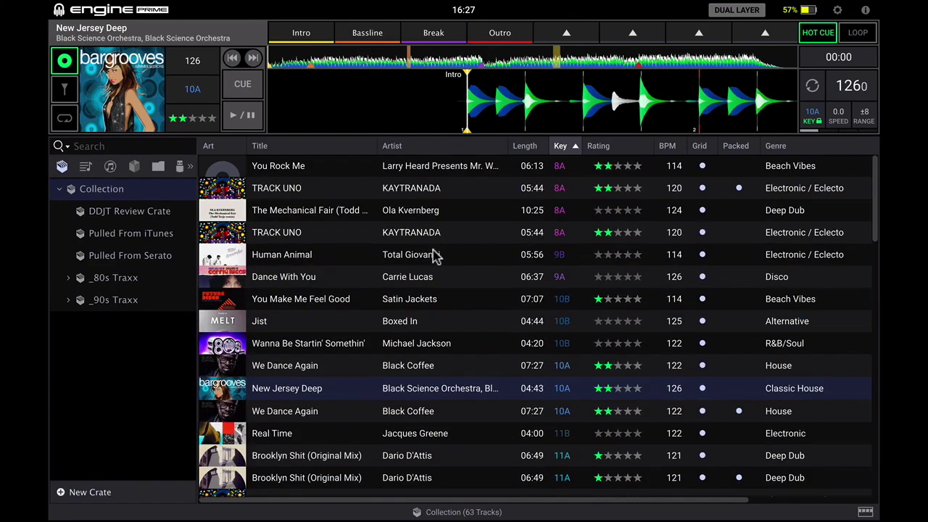
# Browse the contents of the DDJT Review Crate, Pulled From iTunes, Pulled From Serato, _80s Traxx and _90s Traxx crates
pyautogui.click(118, 213)
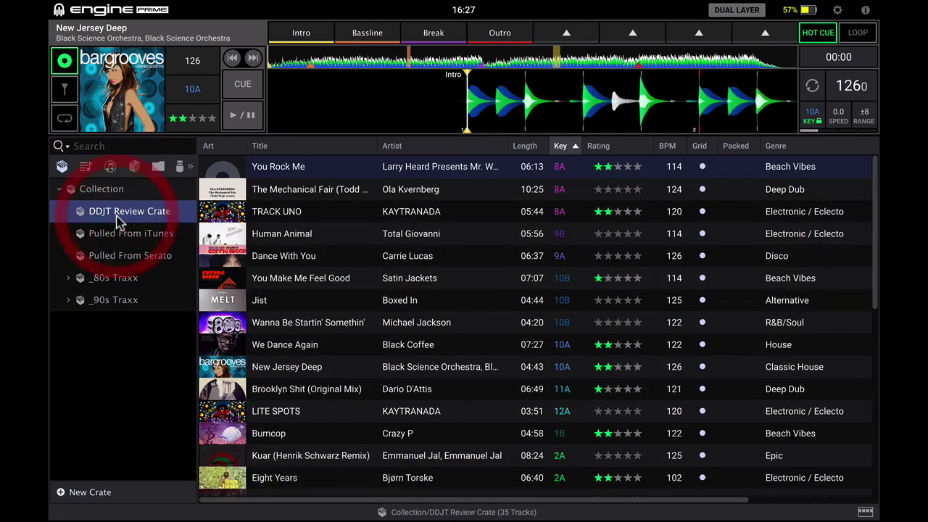
pyautogui.click(118, 234)
pyautogui.click(119, 214)
pyautogui.click(116, 233)
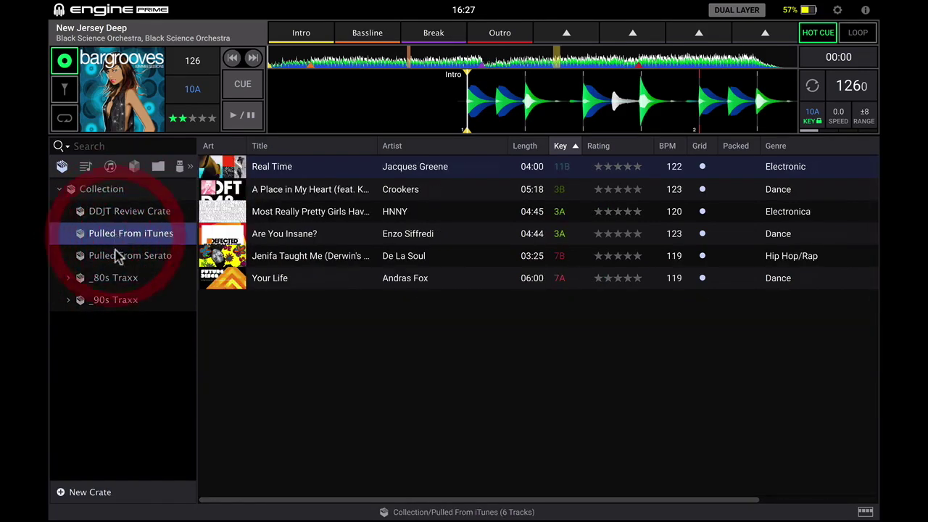
pyautogui.click(116, 256)
pyautogui.click(116, 278)
pyautogui.click(118, 301)
pyautogui.click(118, 281)
pyautogui.click(119, 259)
pyautogui.click(118, 233)
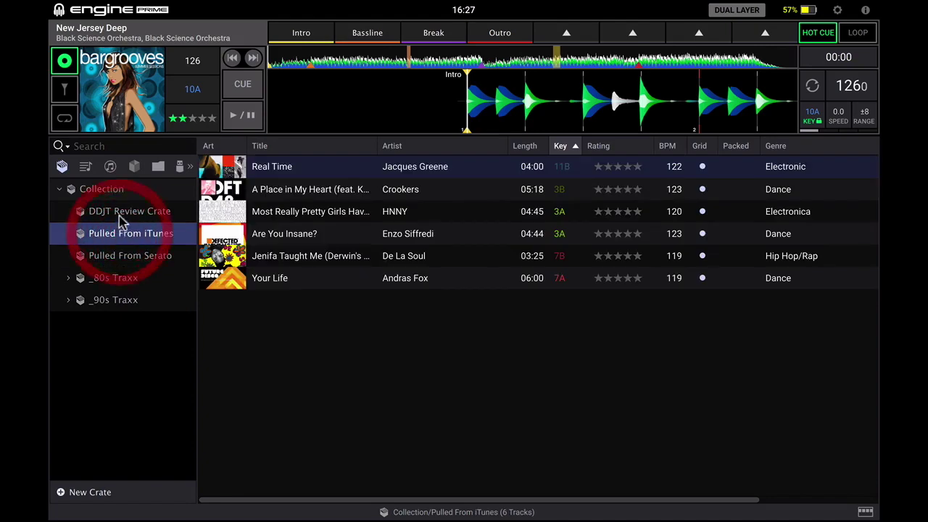
pyautogui.click(117, 212)
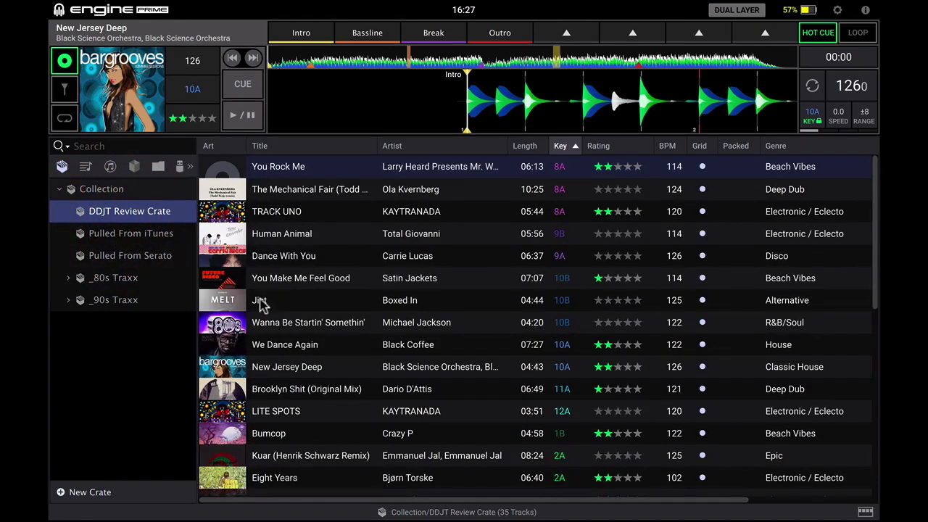
pyautogui.scroll(-3, 259, 305)
pyautogui.scroll(3, 259, 304)
# Expand the _80s Traxx crate to view its subcrates, and collapse it again
pyautogui.click(120, 284)
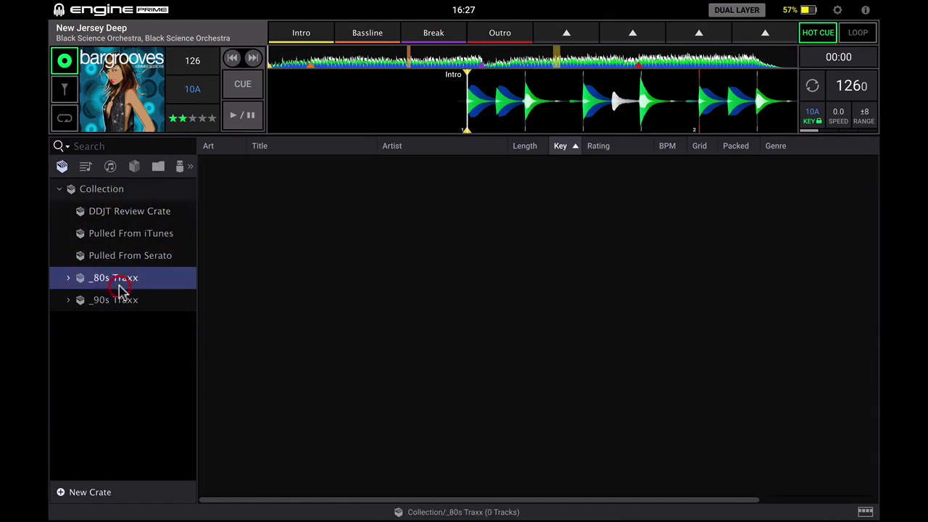
pyautogui.click(71, 282)
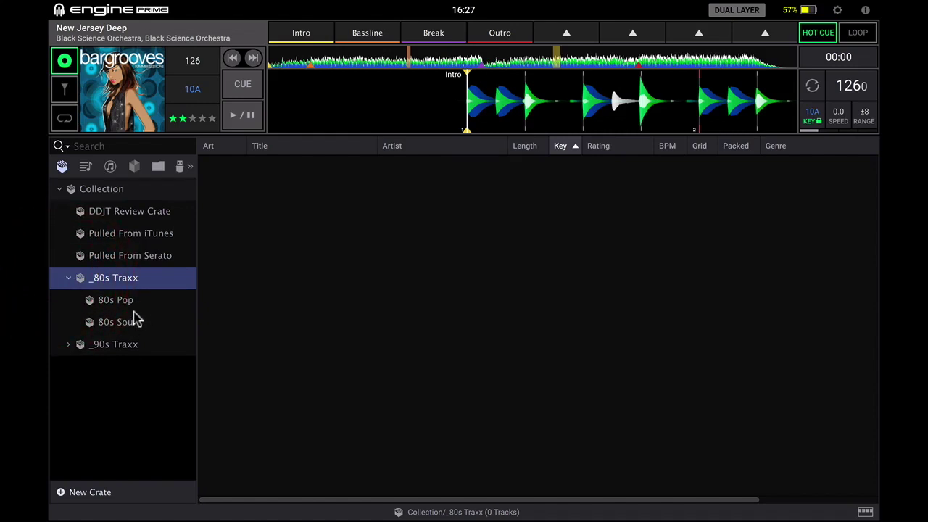
pyautogui.click(71, 283)
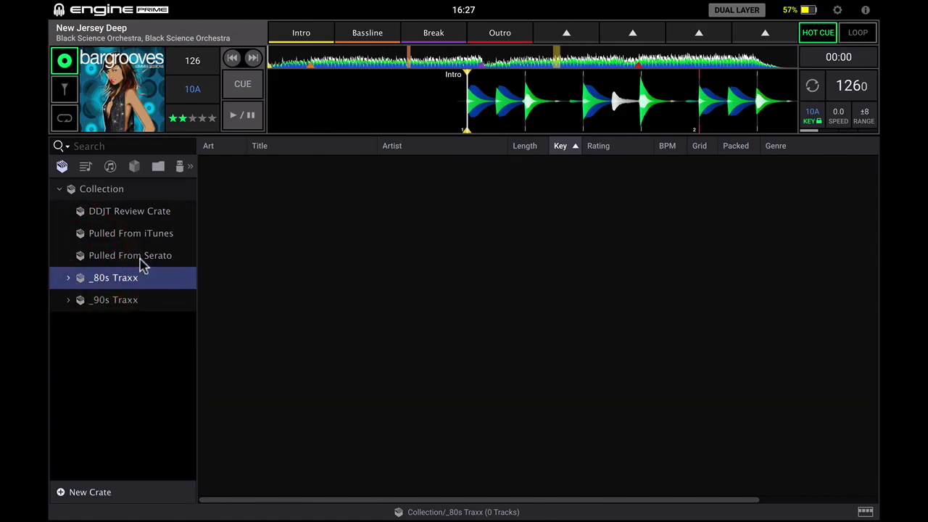
# Review the Pulled From Serato and DDJT Review Crate contents, ending on the Pulled From iTunes crate
pyautogui.click(141, 261)
pyautogui.click(131, 241)
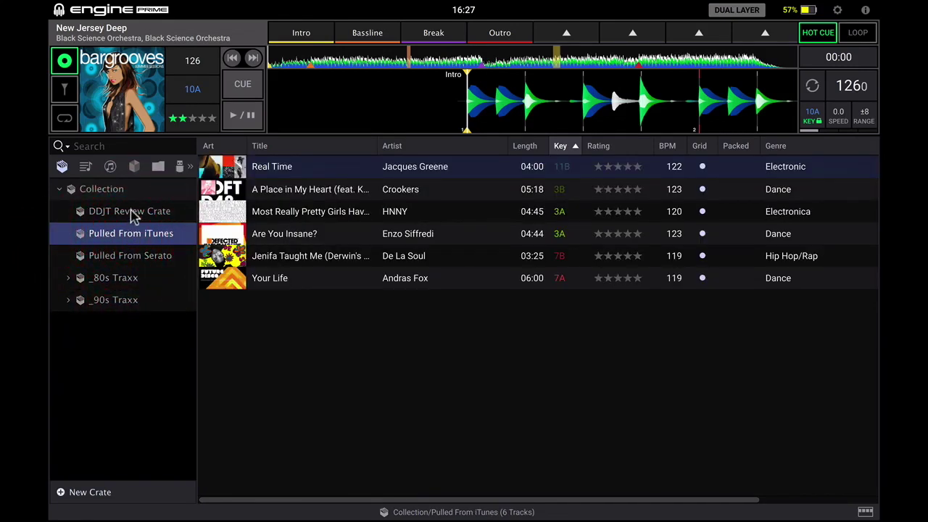
pyautogui.click(134, 212)
pyautogui.click(131, 242)
# Show the iTunes library and look through its list of playlists
pyautogui.click(110, 167)
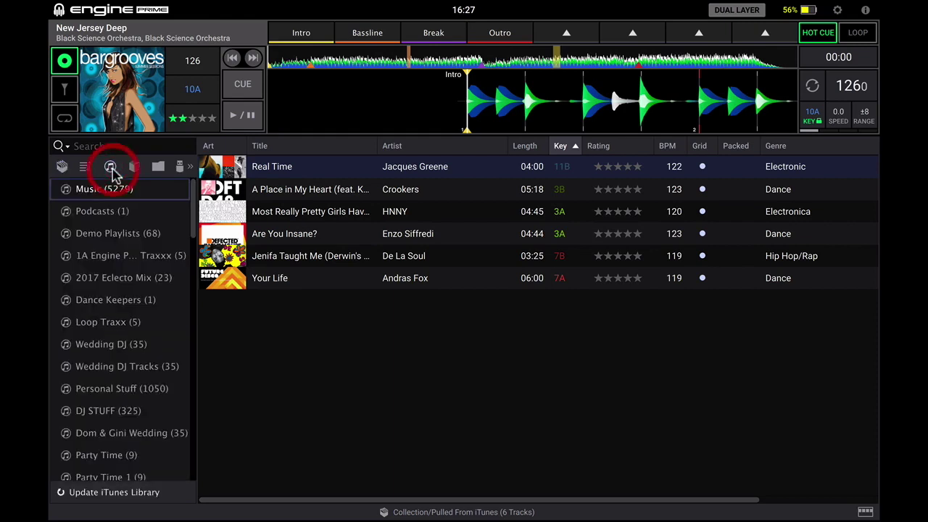
pyautogui.scroll(-5, 123, 220)
pyautogui.scroll(-5, 123, 219)
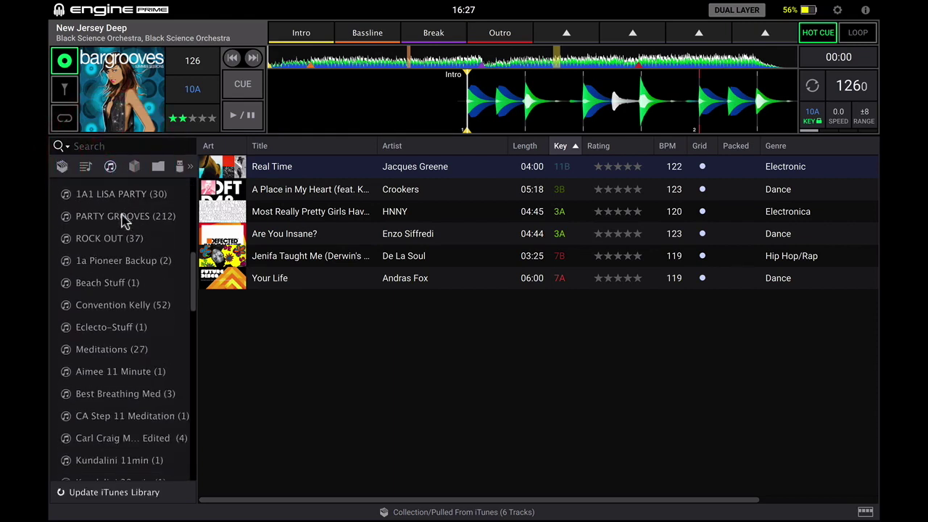
pyautogui.scroll(10, 124, 220)
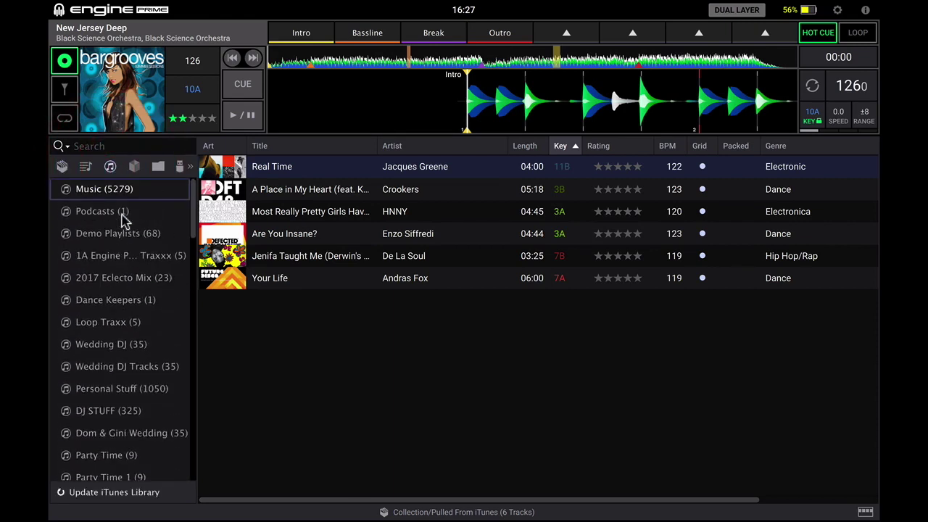
# Show the Serato library and view its Decon Tracks, Looping Traxxx and Scratch Traxxxx crates
pyautogui.click(134, 166)
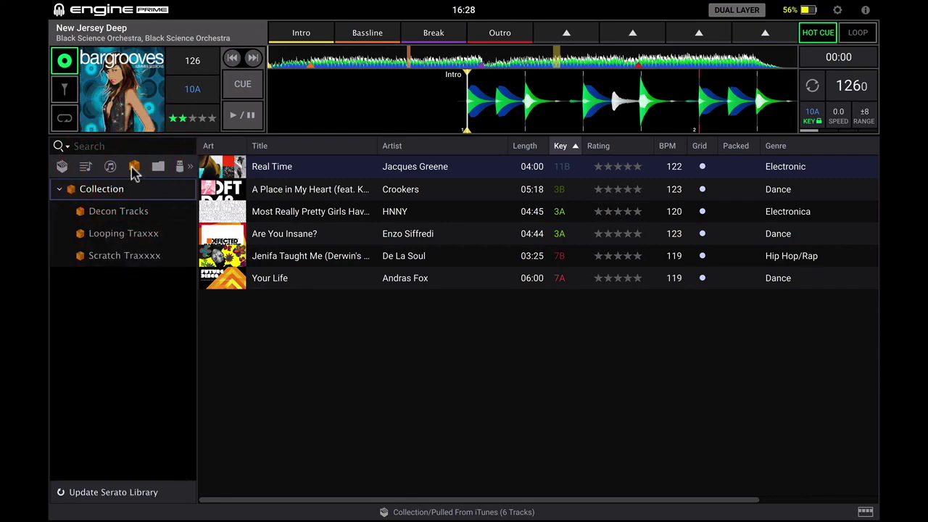
pyautogui.click(137, 211)
pyautogui.click(137, 234)
pyautogui.click(138, 255)
pyautogui.click(138, 234)
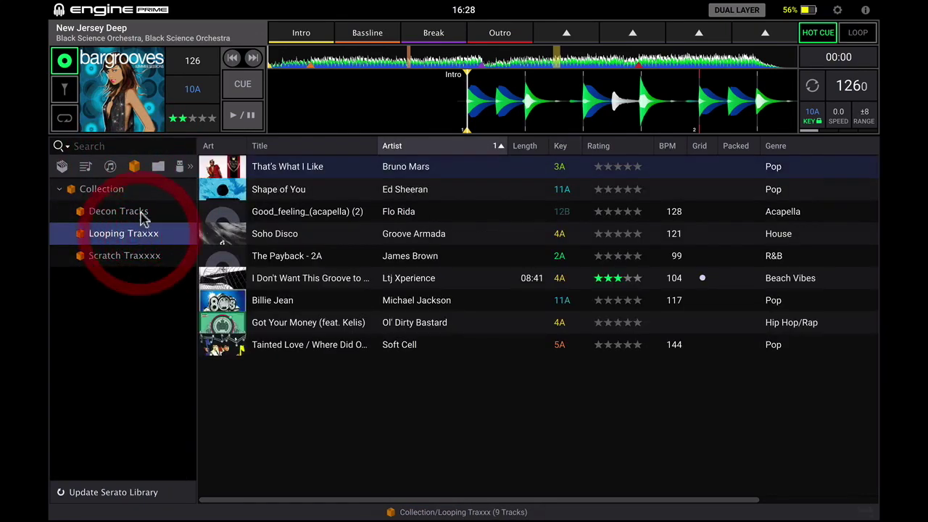
pyautogui.click(143, 215)
pyautogui.click(129, 259)
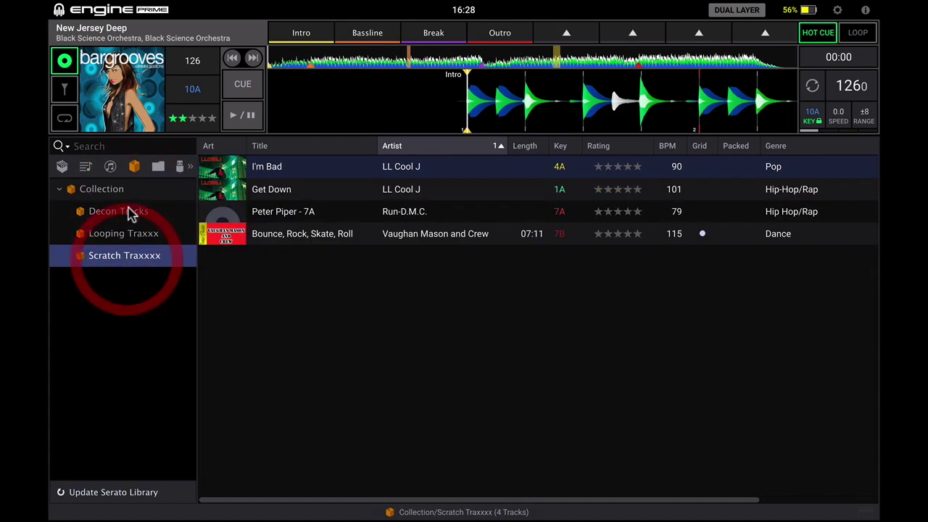
# Show the computer's file folders, and expand and collapse the Music folder
pyautogui.click(158, 167)
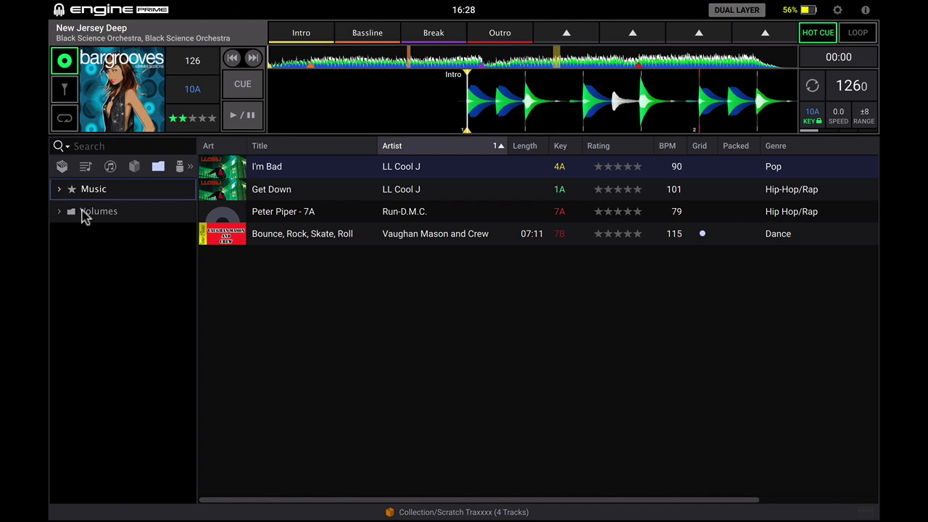
pyautogui.click(61, 190)
pyautogui.click(61, 191)
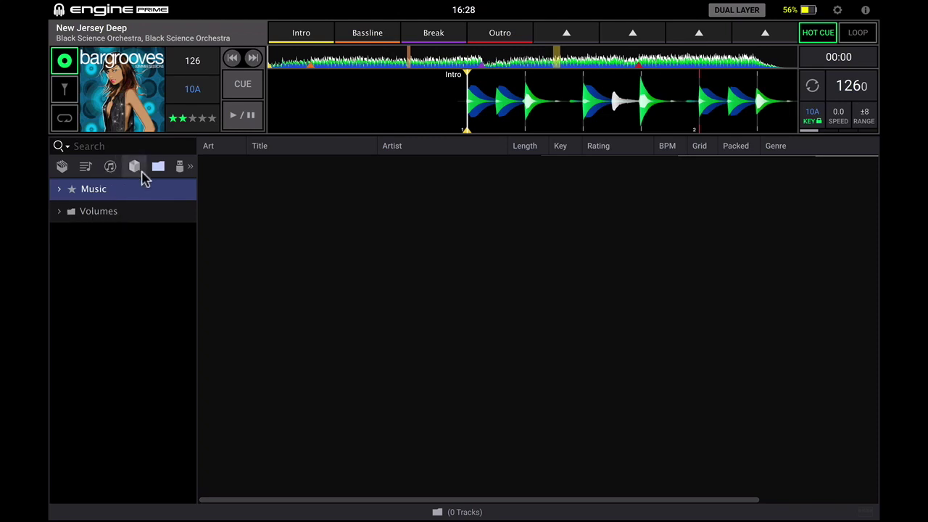
pyautogui.click(61, 190)
pyautogui.click(59, 190)
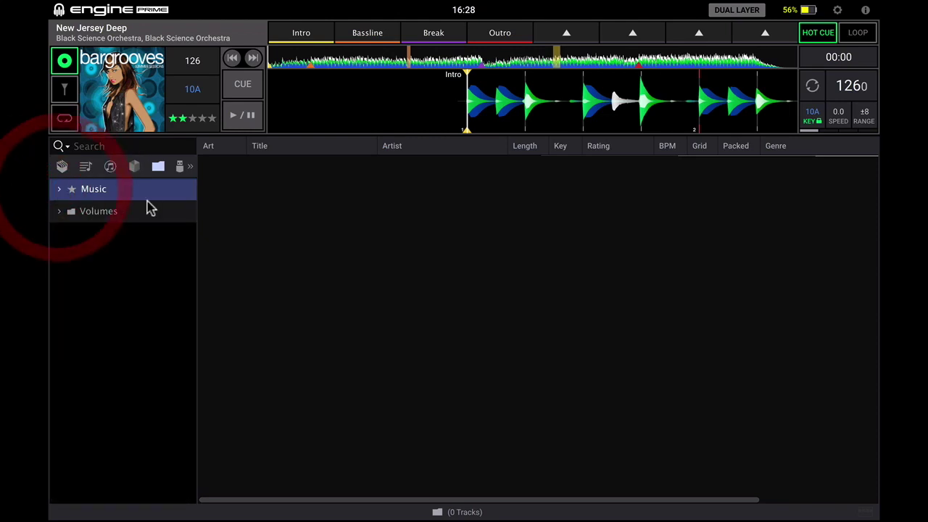
# View the ENGINEPRIME device alongside the local crates and playlists, and hide the device list again
pyautogui.click(182, 168)
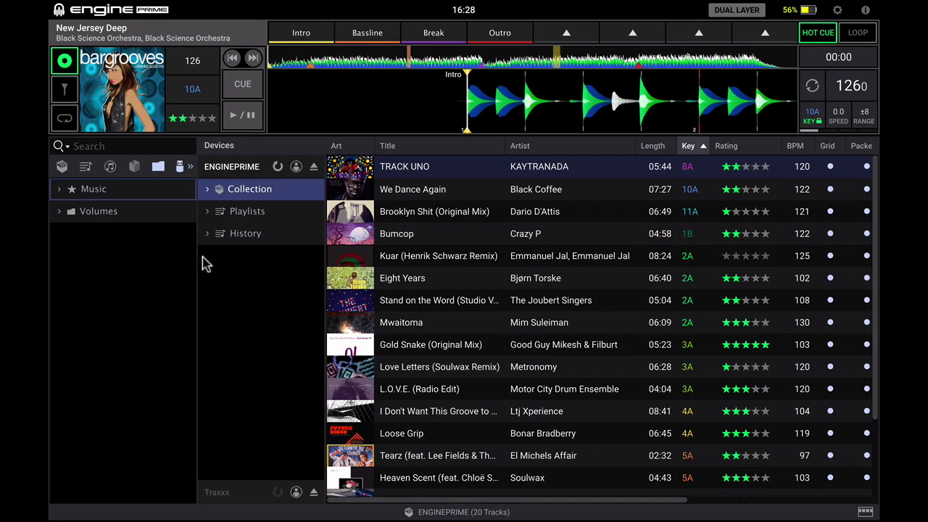
pyautogui.click(63, 167)
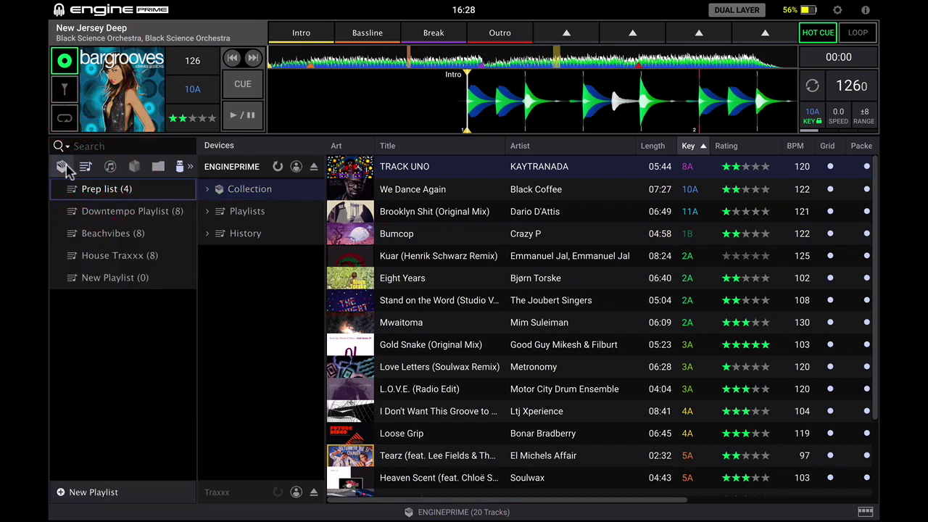
pyautogui.click(63, 167)
pyautogui.click(86, 167)
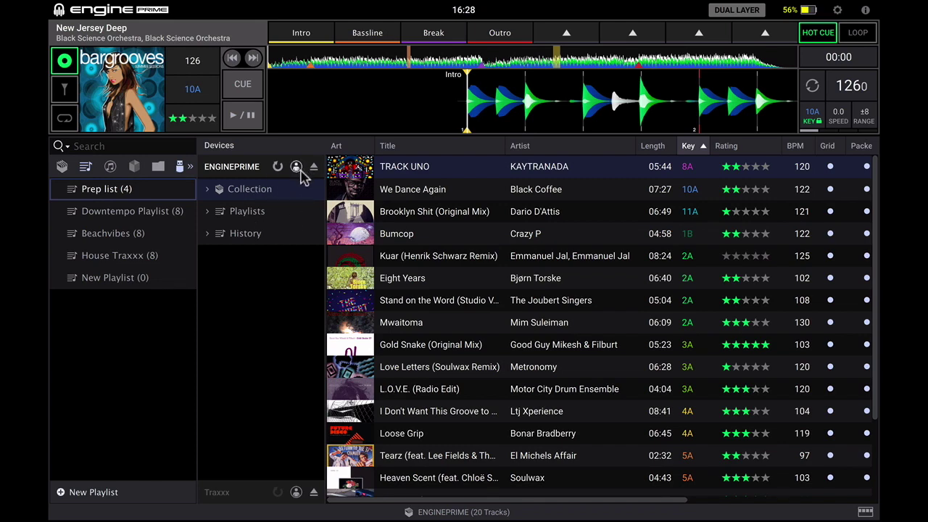
pyautogui.click(181, 169)
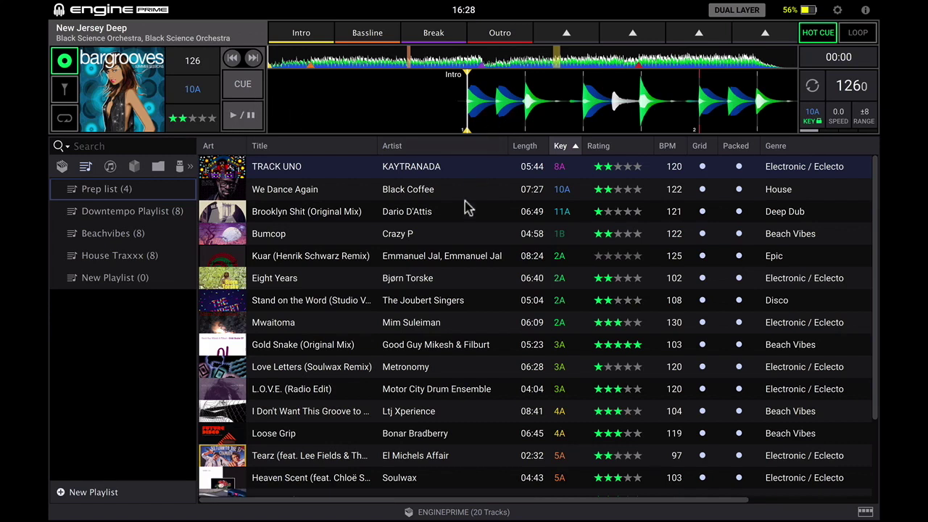
# Try a three-star rating on the loaded track New Jersey Deep and restore it to two stars
pyautogui.scroll(-1, 429, 249)
pyautogui.scroll(1, 428, 248)
pyautogui.click(190, 120)
pyautogui.click(181, 119)
# Try shifting the loaded track's beatgrid downbeat to a later beat, and move it back to the track's first beat
pyautogui.click(64, 88)
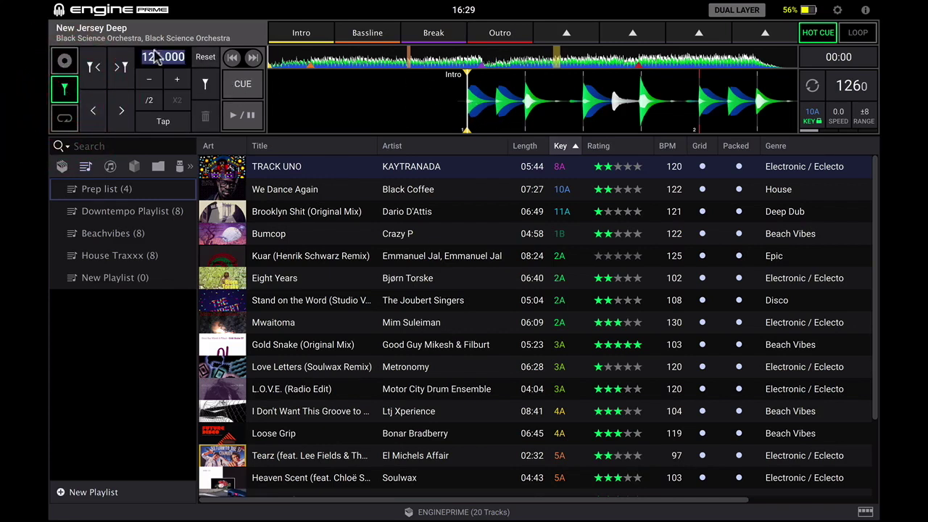
pyautogui.click(125, 81)
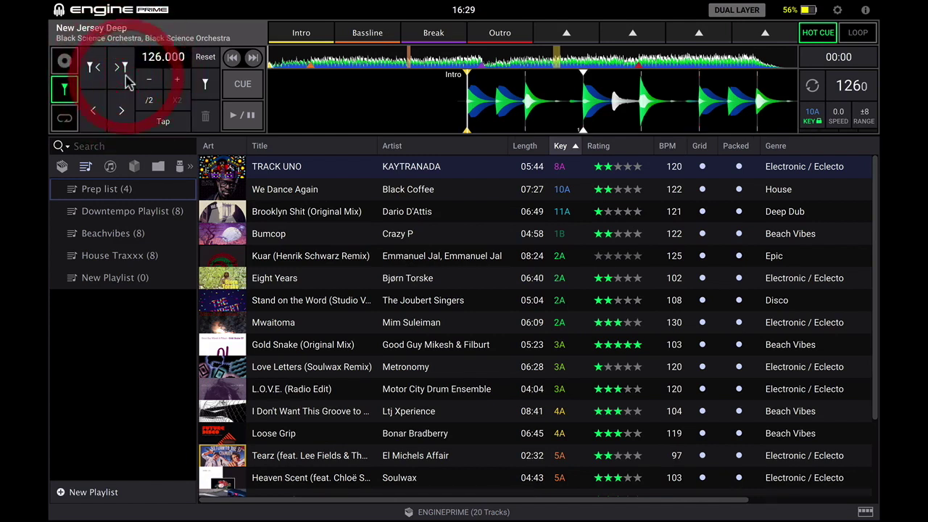
pyautogui.click(95, 75)
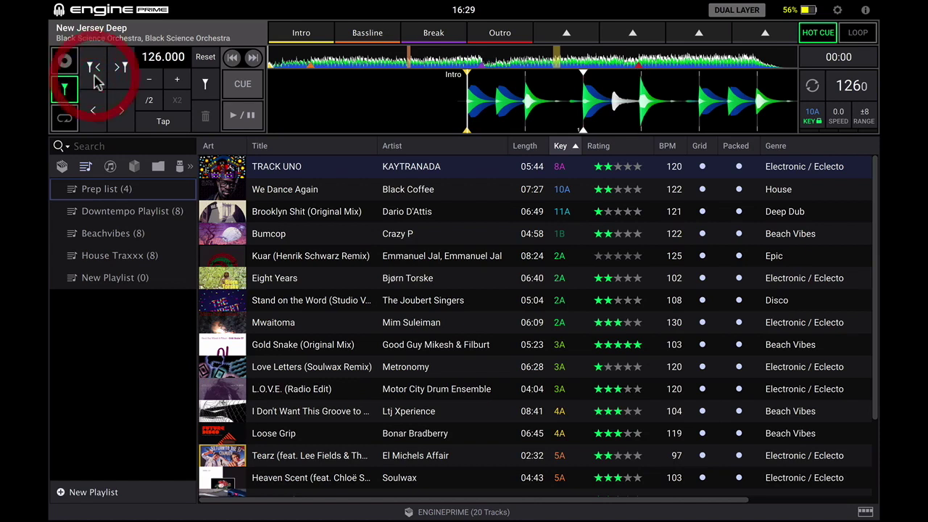
pyautogui.click(93, 76)
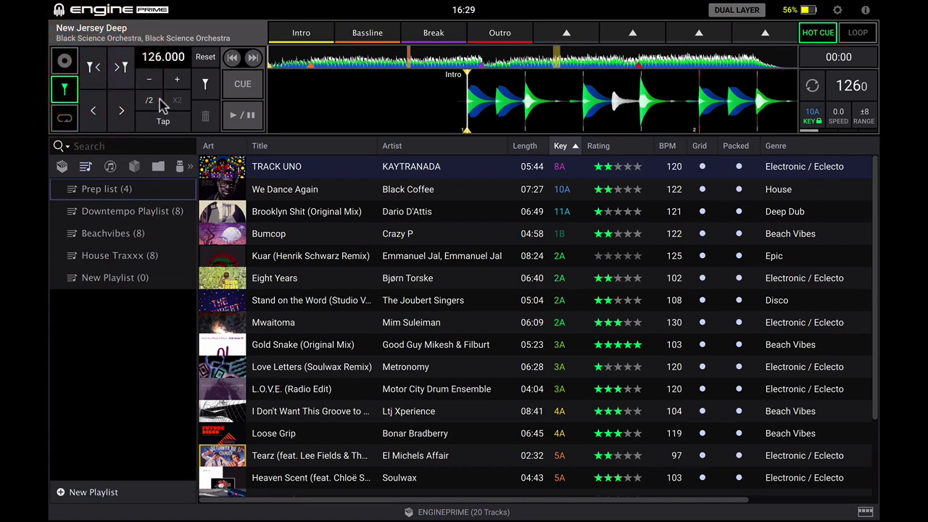
pyautogui.click(205, 86)
pyautogui.click(208, 96)
# Show the loop controls and audition the Intro, Bassline and Break hot cues of New Jersey Deep
pyautogui.click(64, 117)
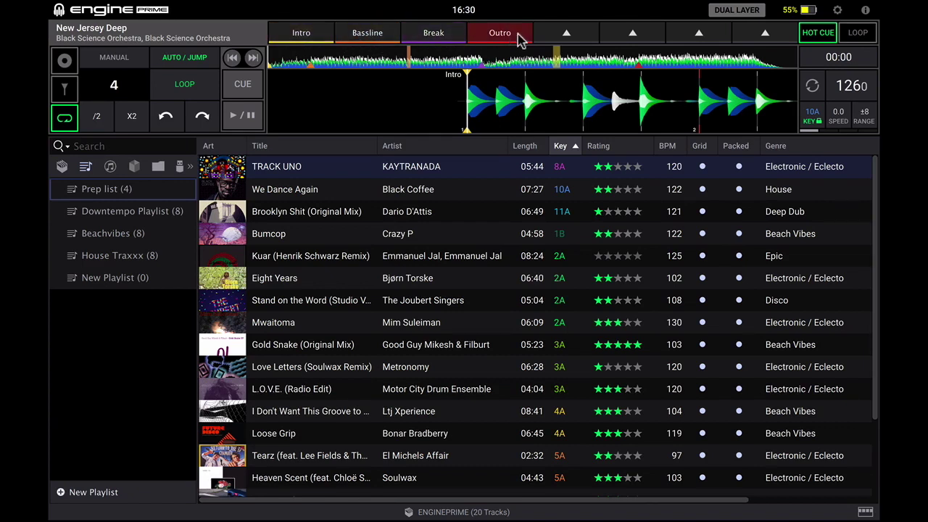
pyautogui.click(311, 35)
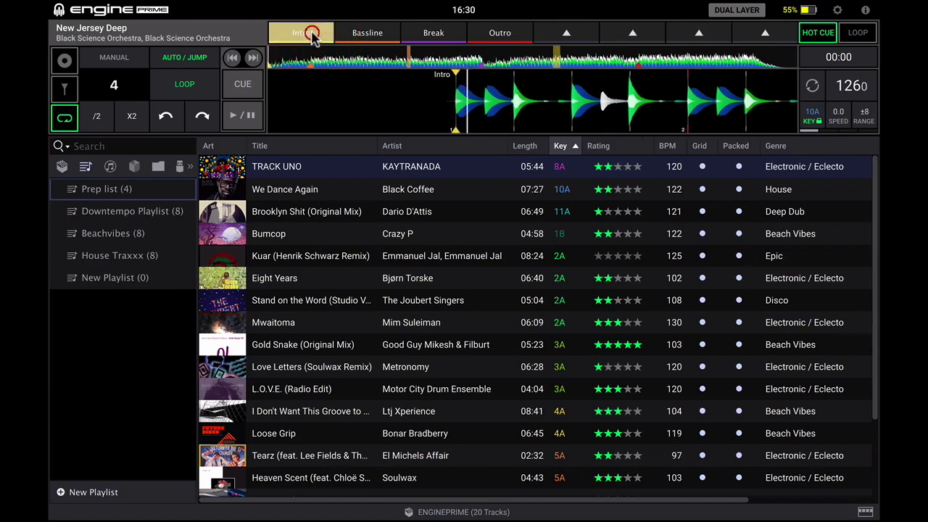
pyautogui.click(311, 36)
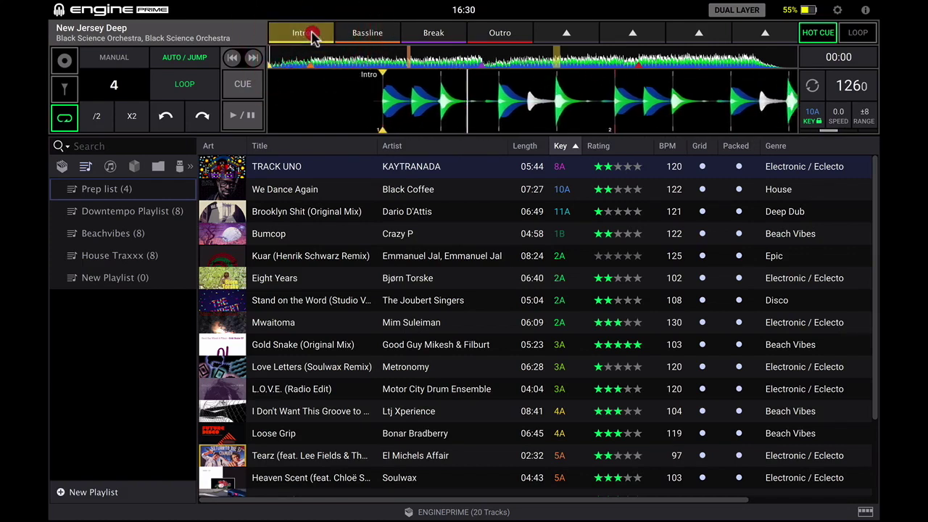
pyautogui.click(367, 35)
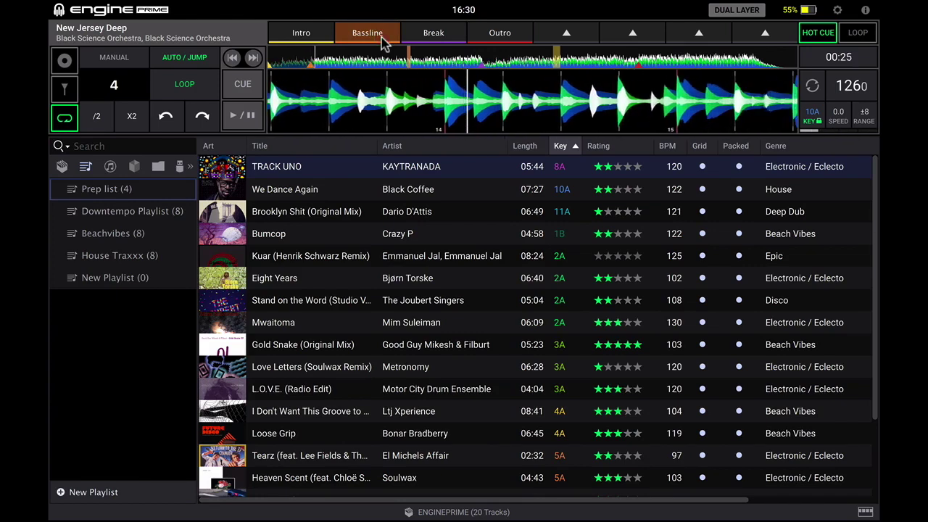
pyautogui.click(434, 36)
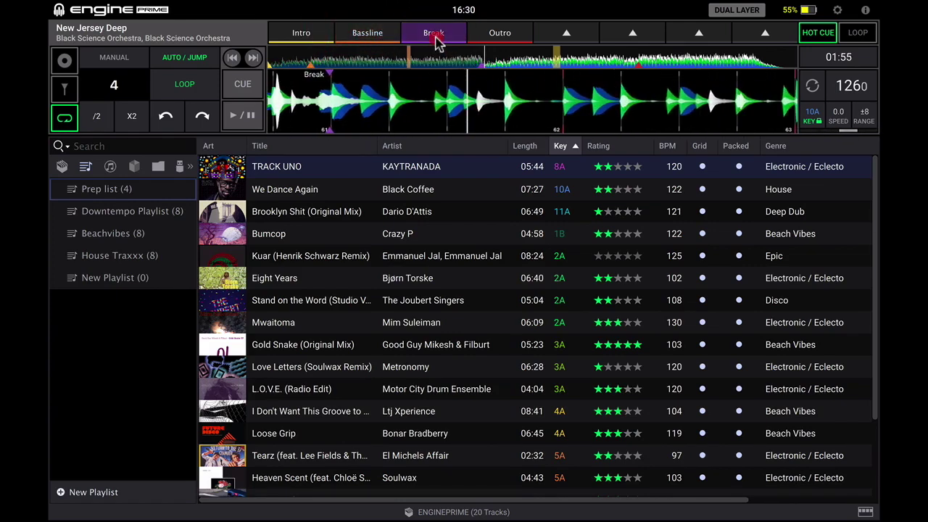
# Set the fifth hot cue one beat after the Break cue, at 01:54
pyautogui.click(435, 86)
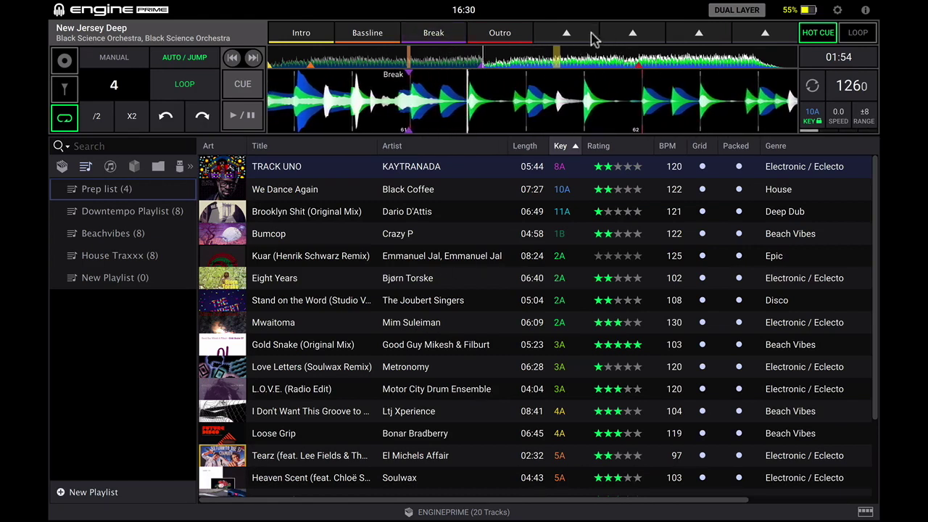
pyautogui.click(567, 36)
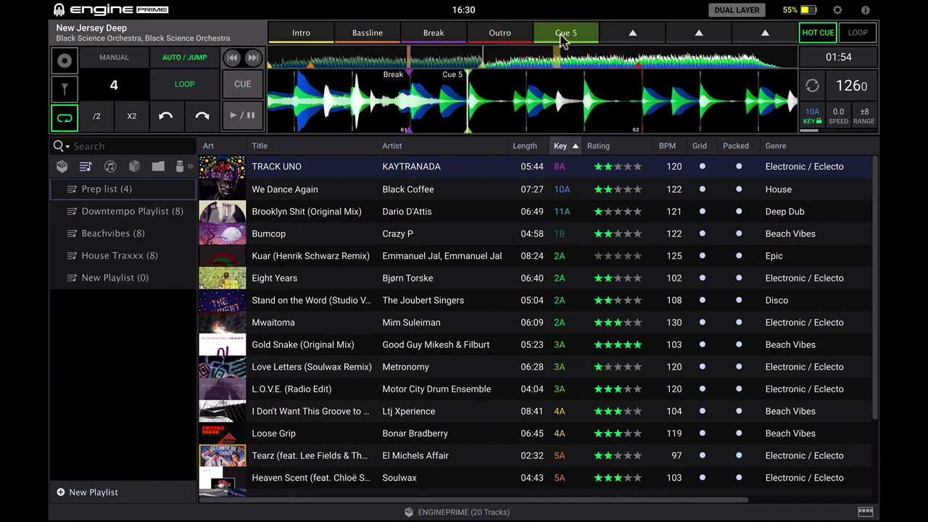
# Rename the fifth hot cue New and colour it turquoise
pyautogui.rightClick(564, 40)
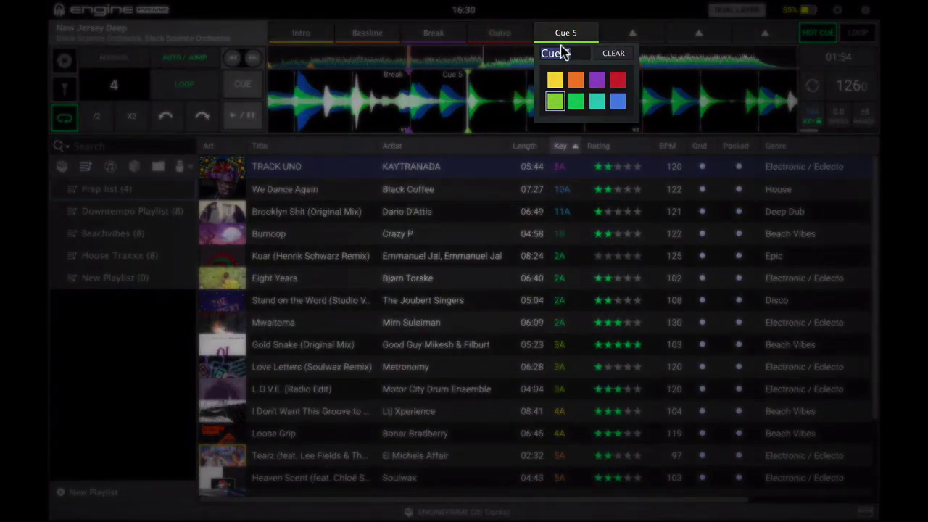
pyautogui.write('New')
pyautogui.click(597, 102)
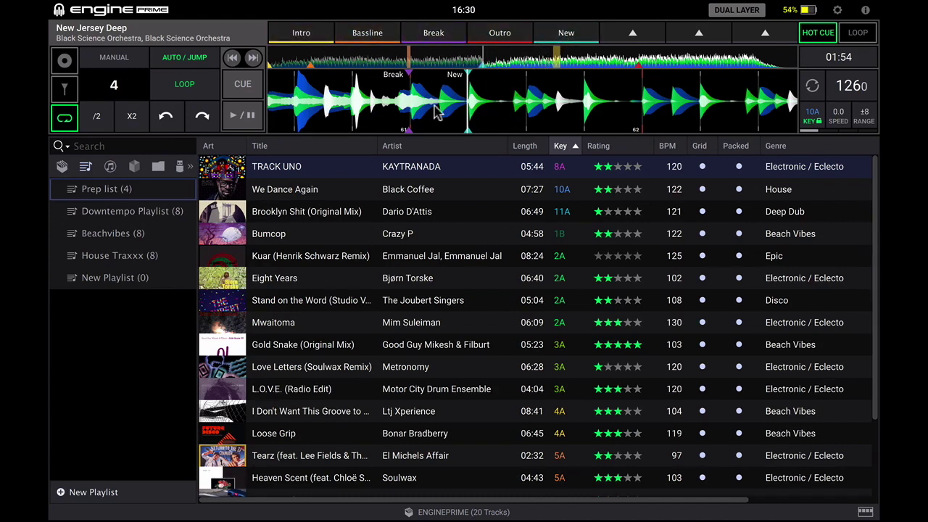
# Jump through the Bassline, Break and Outro hot cues, and return to the Intro cue
pyautogui.click(369, 36)
pyautogui.click(434, 35)
pyautogui.click(497, 35)
pyautogui.click(301, 35)
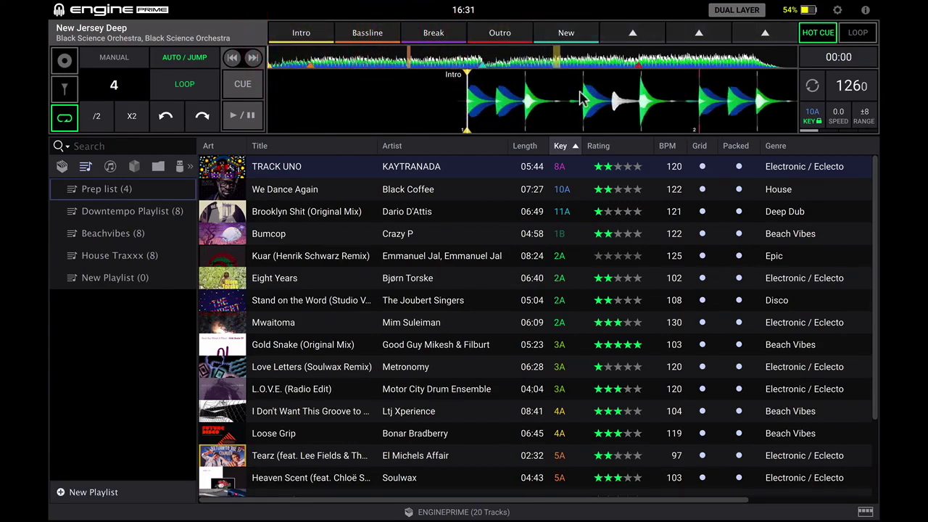
# Show the track's saved loops and audition the Vibes and High Guitar loops
pyautogui.click(858, 34)
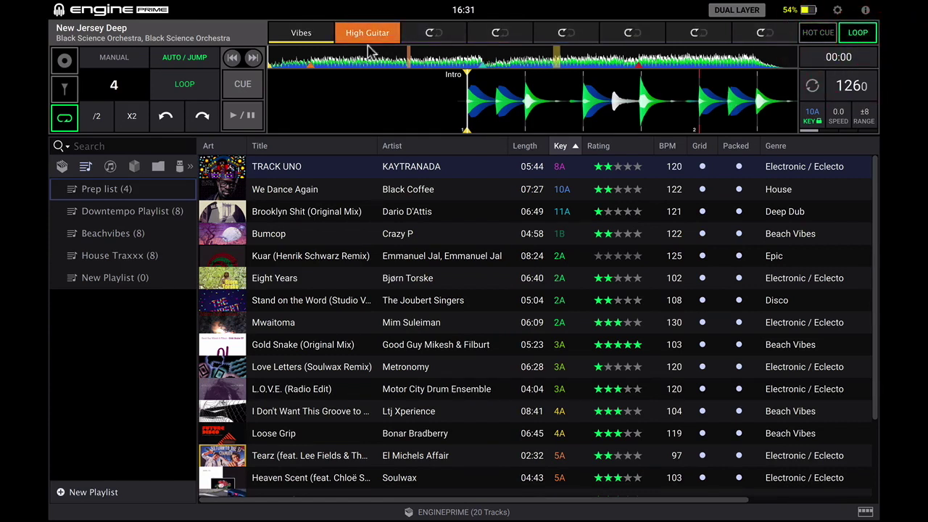
pyautogui.click(301, 34)
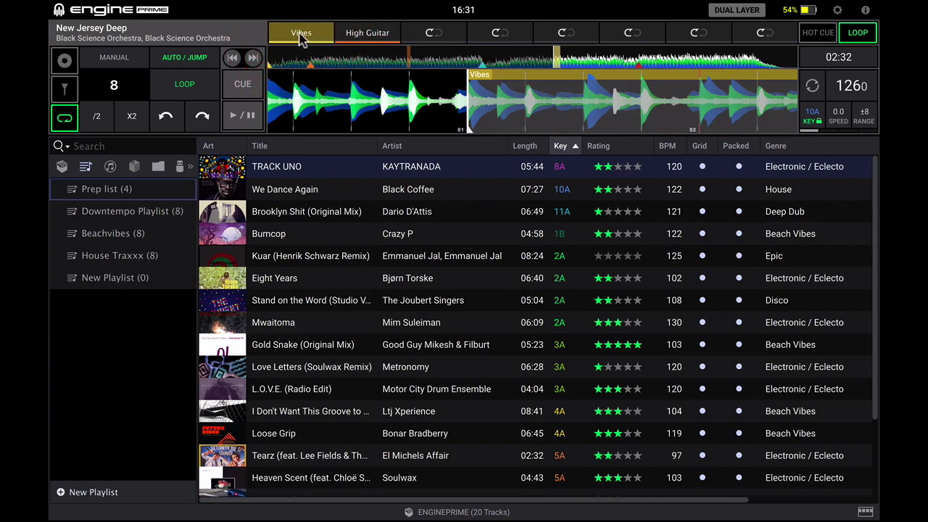
pyautogui.click(251, 115)
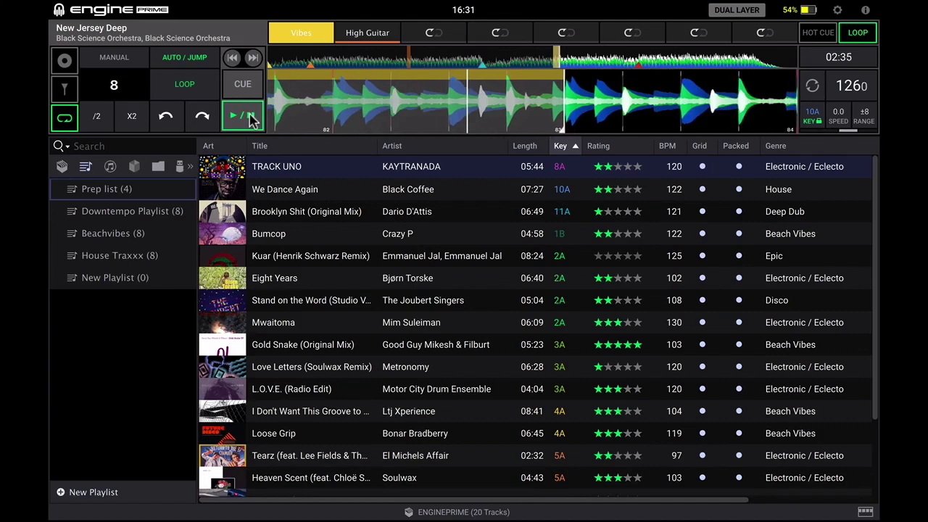
pyautogui.click(368, 33)
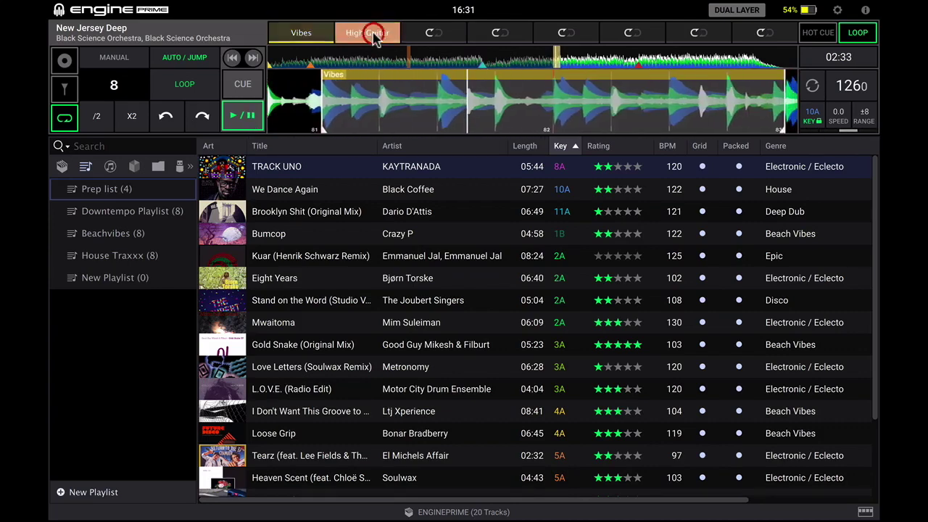
pyautogui.click(246, 117)
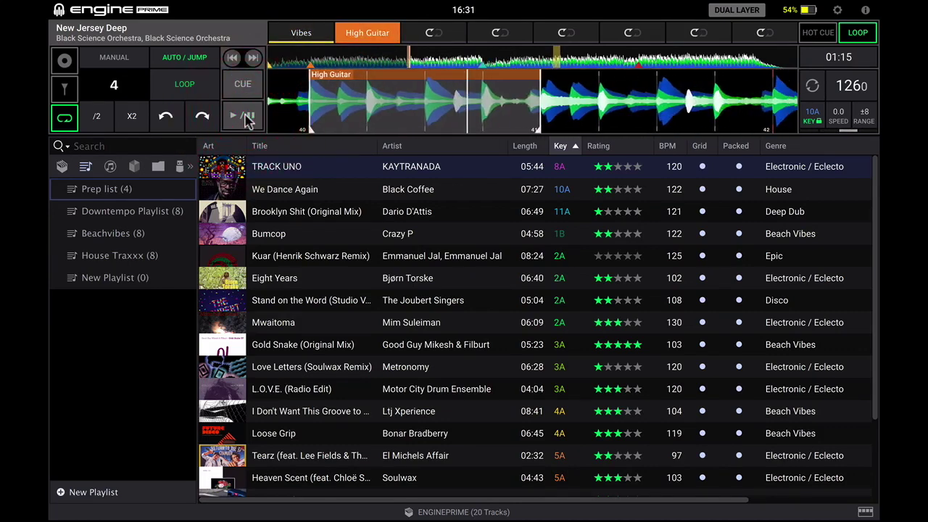
pyautogui.click(246, 118)
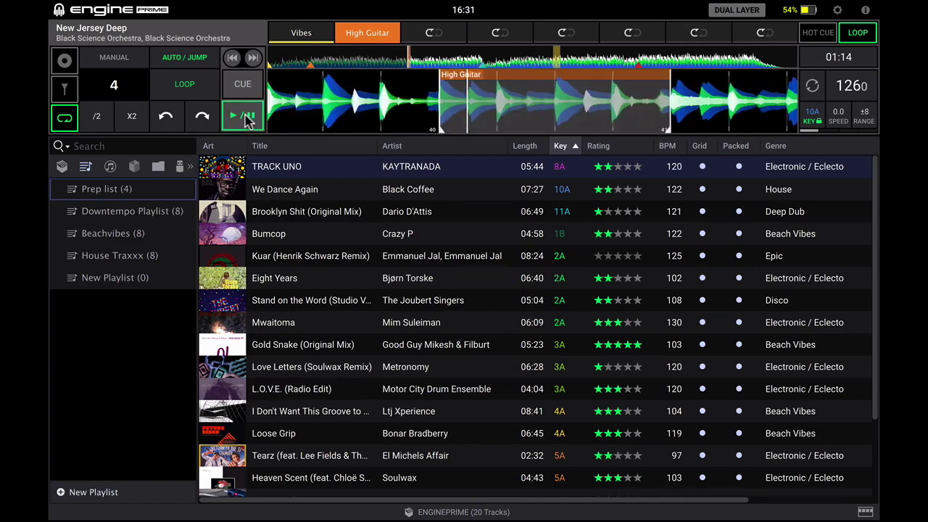
pyautogui.click(247, 117)
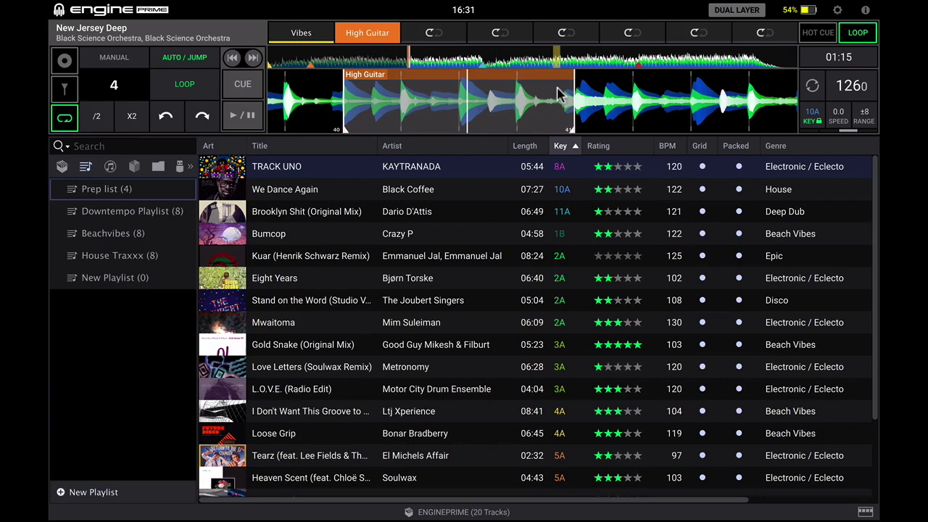
# Store a four-beat loop starting at 01:42 in the third loop slot and play it
pyautogui.click(460, 64)
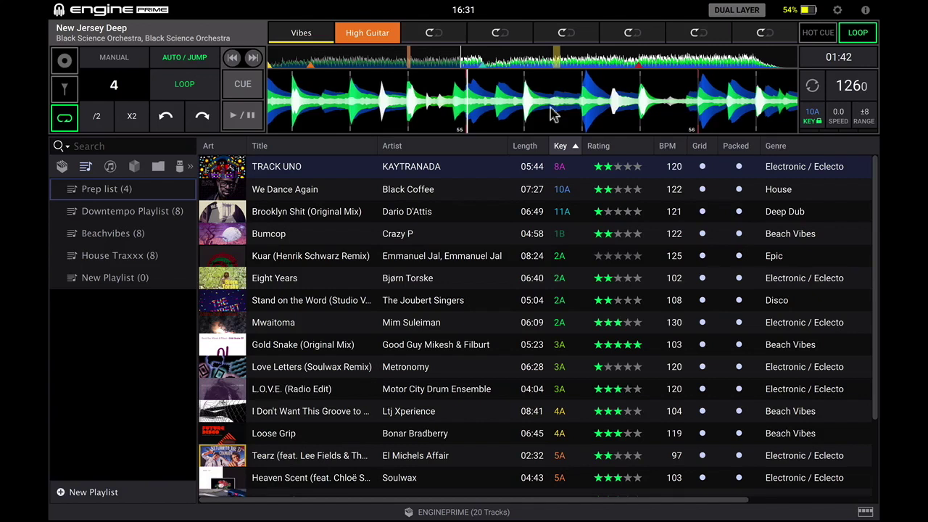
pyautogui.click(435, 33)
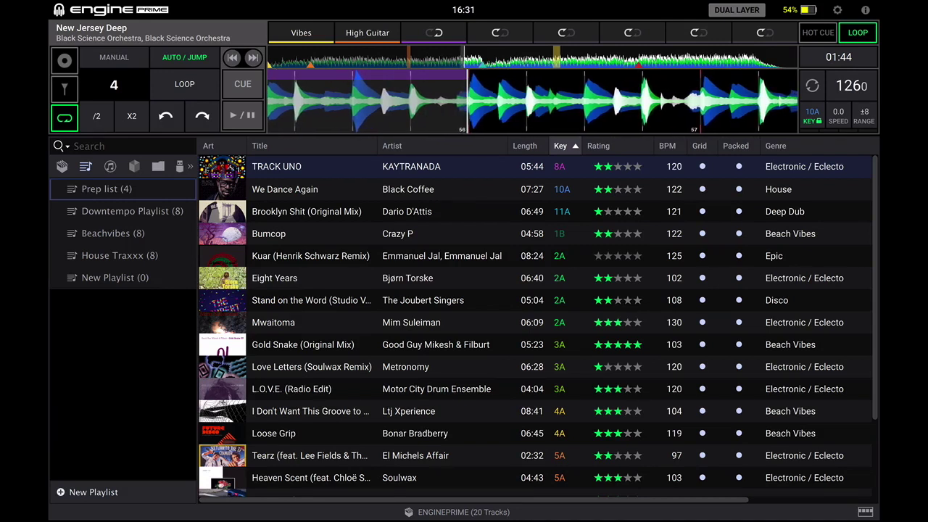
pyautogui.click(442, 36)
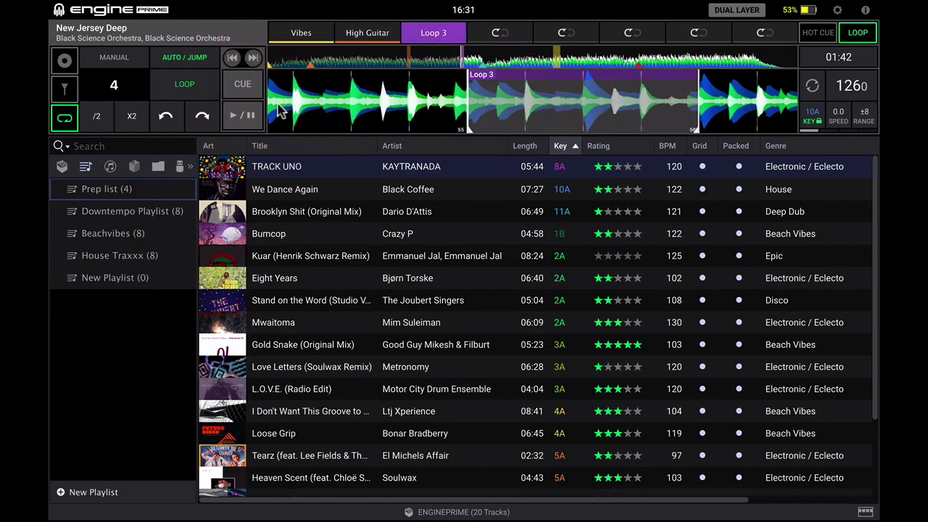
pyautogui.click(250, 113)
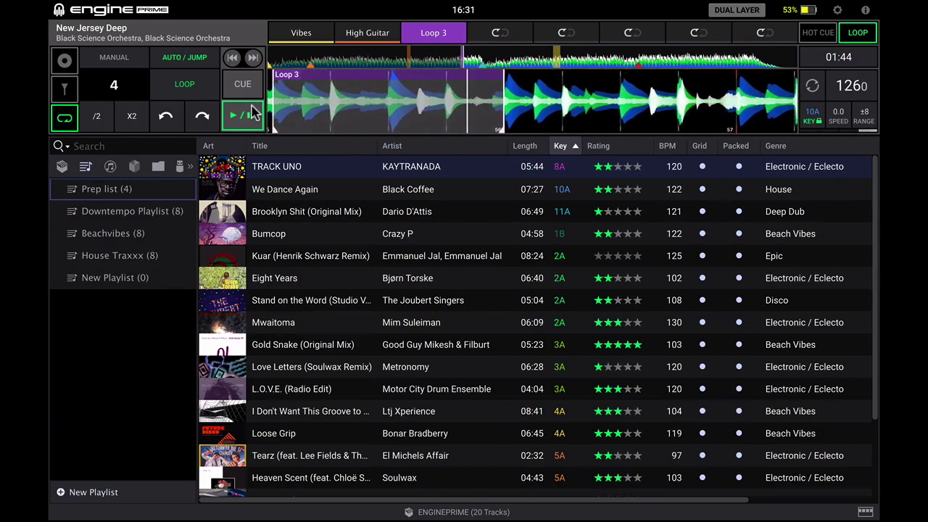
# Rename the third saved loop New Loop and play it briefly
pyautogui.rightClick(435, 34)
pyautogui.click(446, 55)
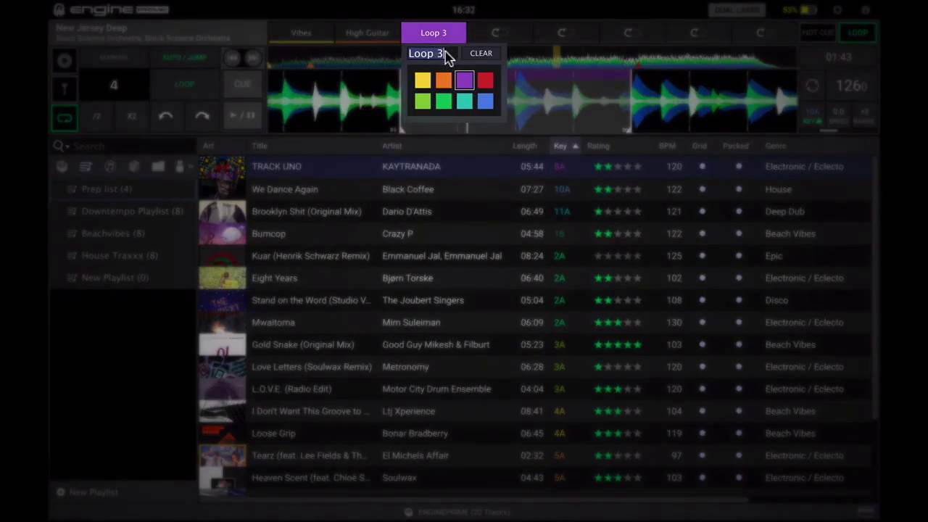
pyautogui.write('New Loop')
pyautogui.press('Return')
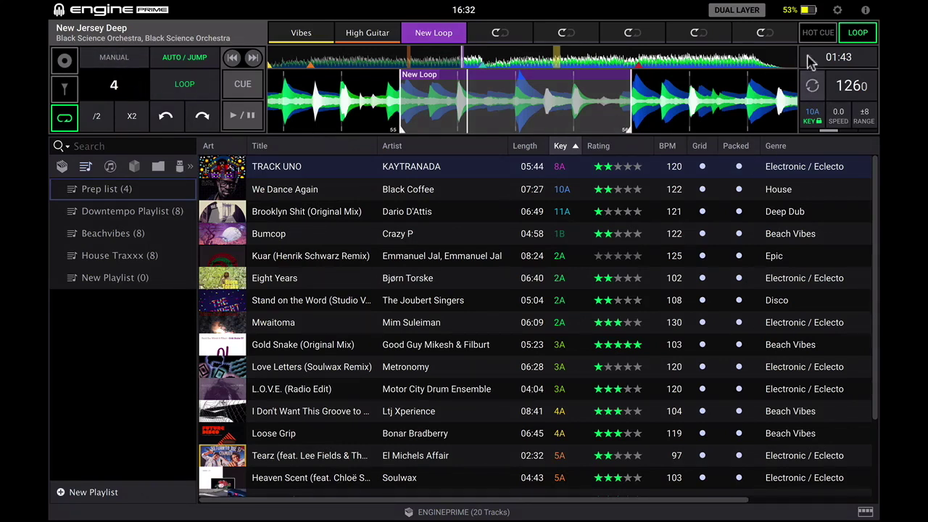
pyautogui.click(233, 124)
pyautogui.click(232, 123)
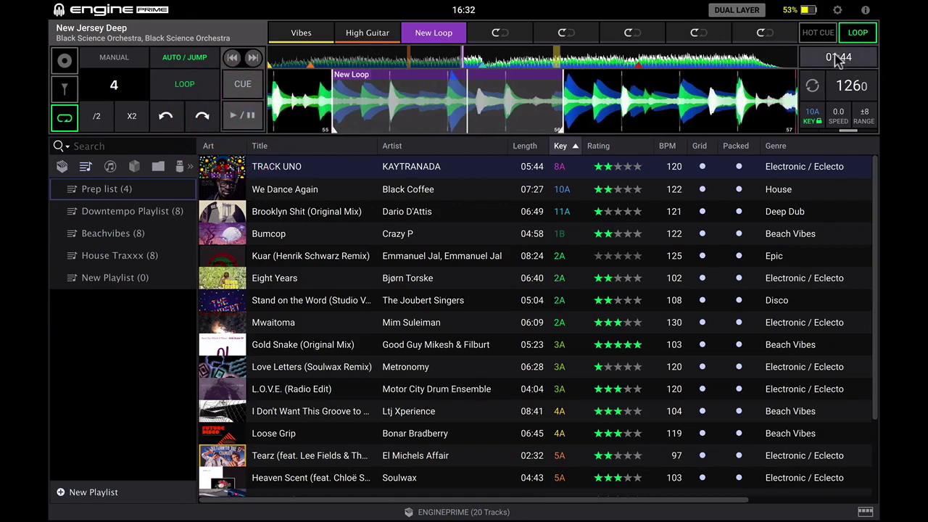
# Switch to the two-deck layout and load Mwaitoma from the House Traxxx playlist onto deck B
pyautogui.click(814, 87)
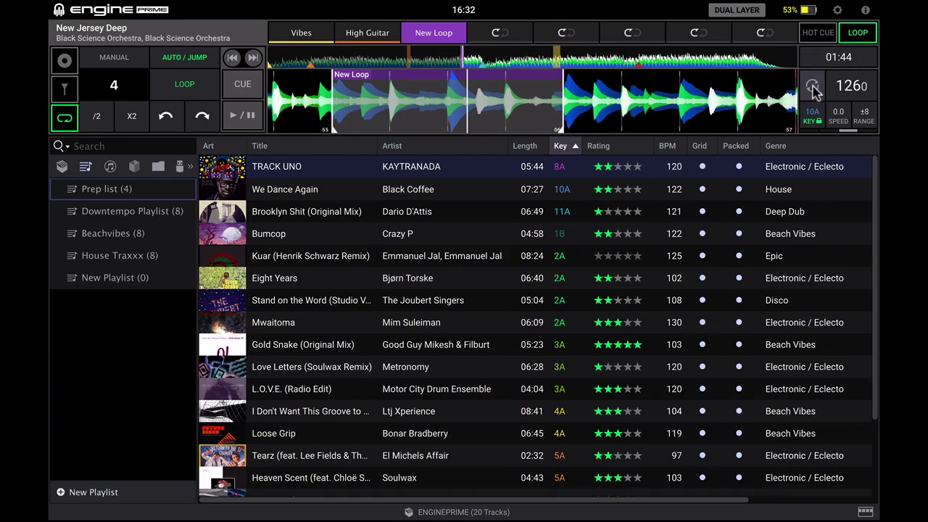
pyautogui.click(738, 13)
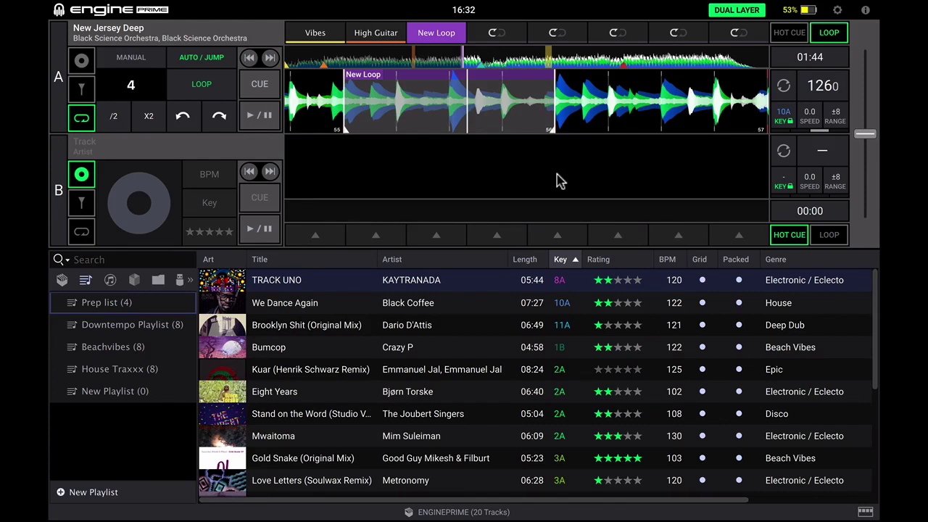
pyautogui.scroll(-5, 432, 379)
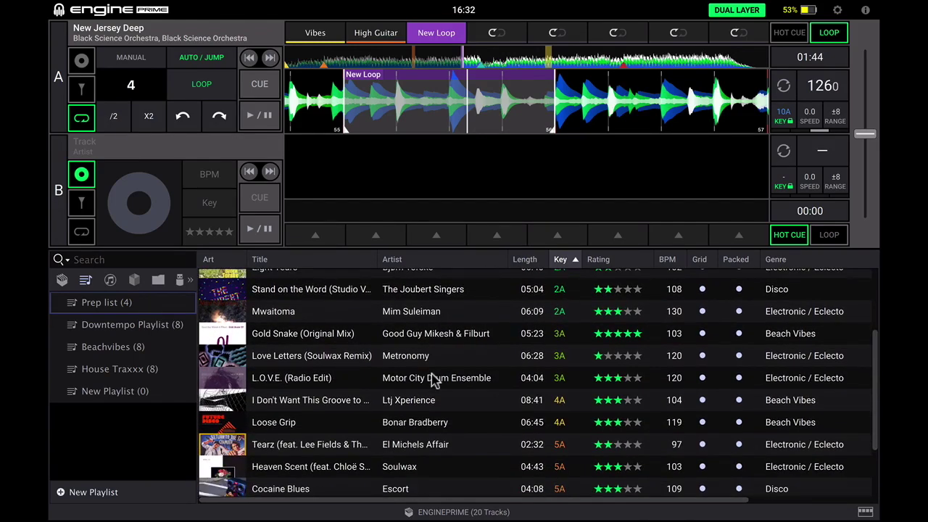
pyautogui.scroll(-4, 433, 379)
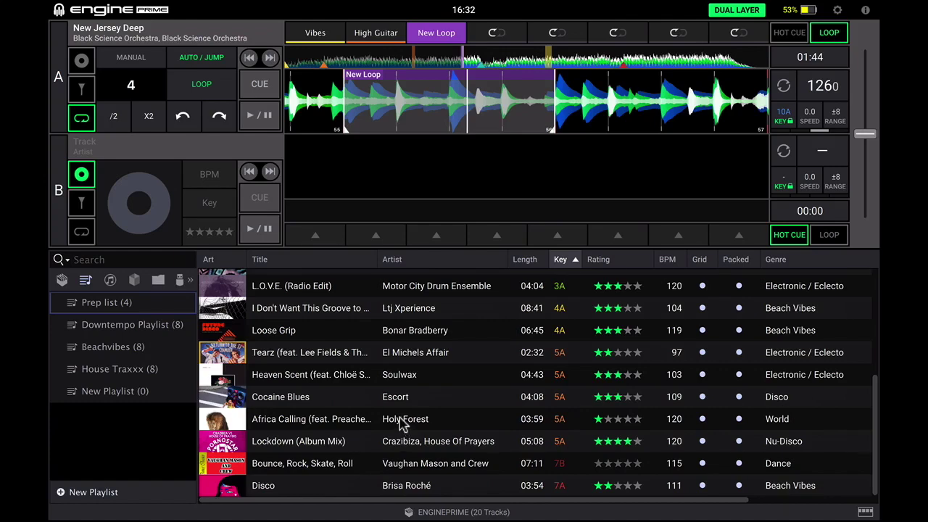
pyautogui.click(145, 371)
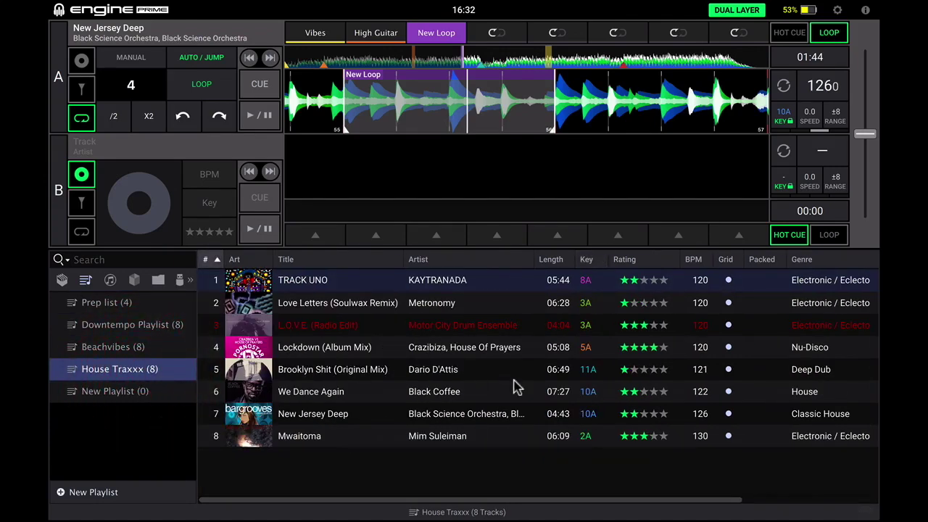
pyautogui.moveTo(441, 438); pyautogui.dragTo(438, 179)
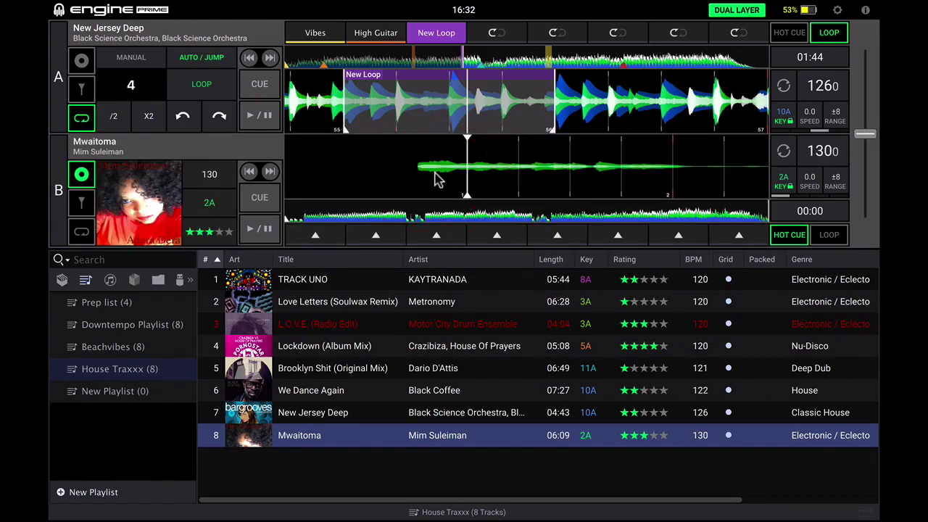
# Set Mwaitoma's first hot cue at 00:14, where the beat comes in, and name it Intro
pyautogui.click(306, 221)
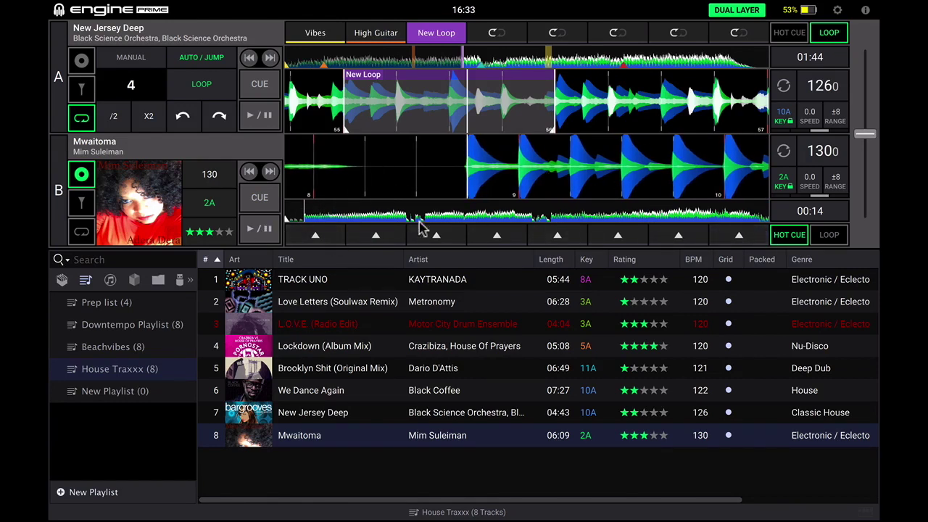
pyautogui.click(316, 235)
pyautogui.click(314, 237)
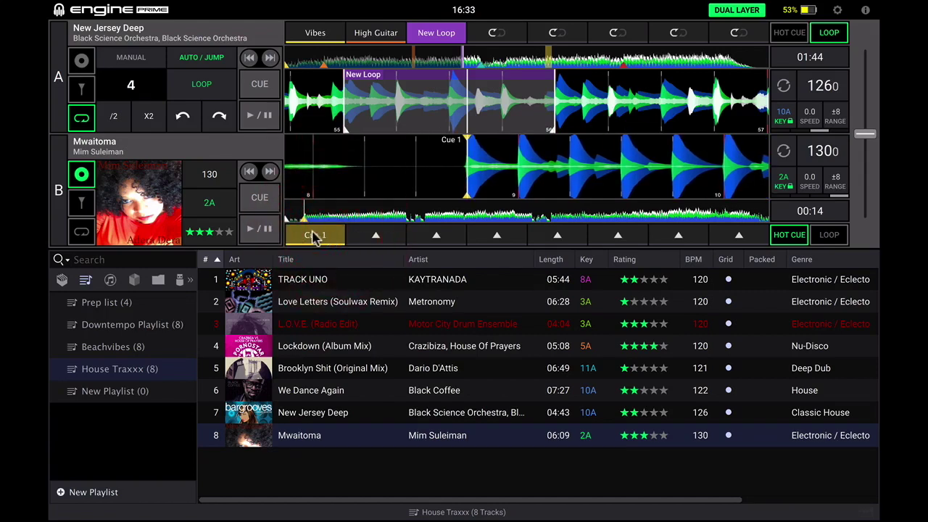
pyautogui.write('In')
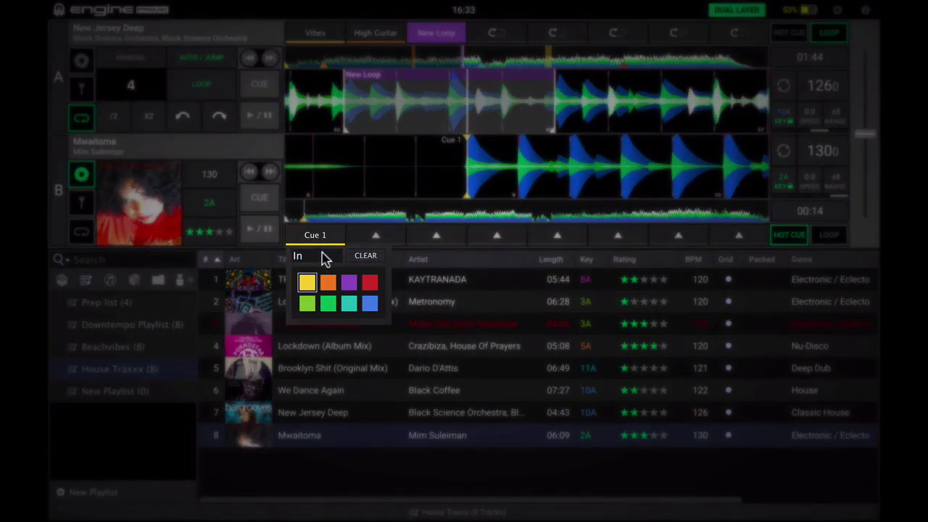
pyautogui.write('tro')
pyautogui.press('Return')
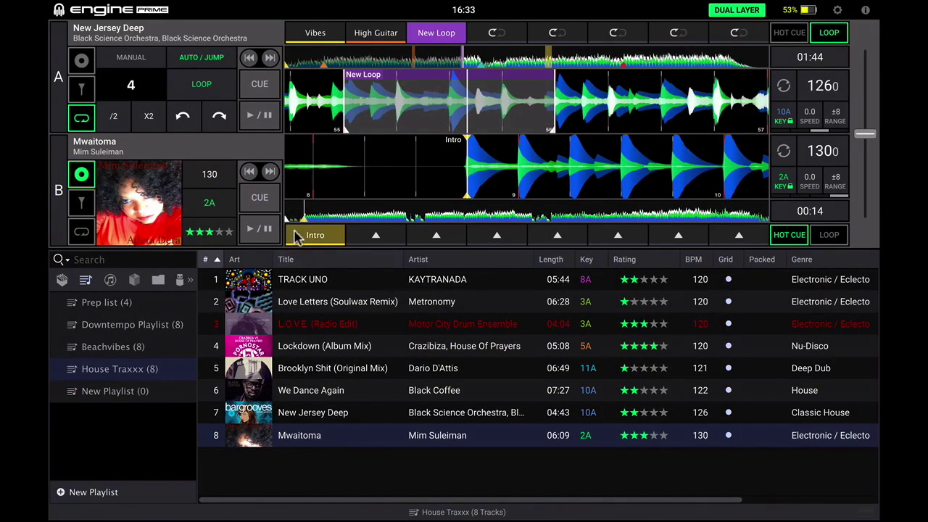
# Audition Mwaitoma from its Intro cue, sync both decks at 126 BPM and return deck B to the cue
pyautogui.click(270, 232)
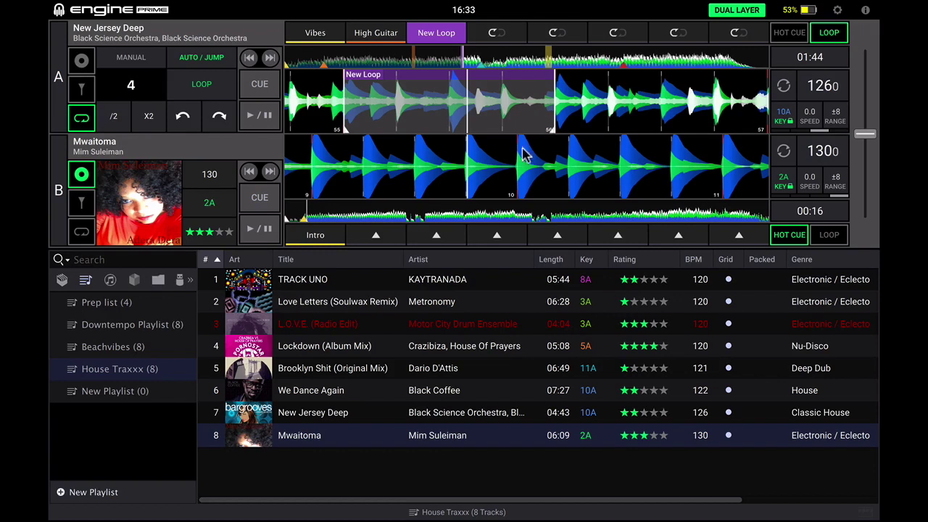
pyautogui.click(784, 87)
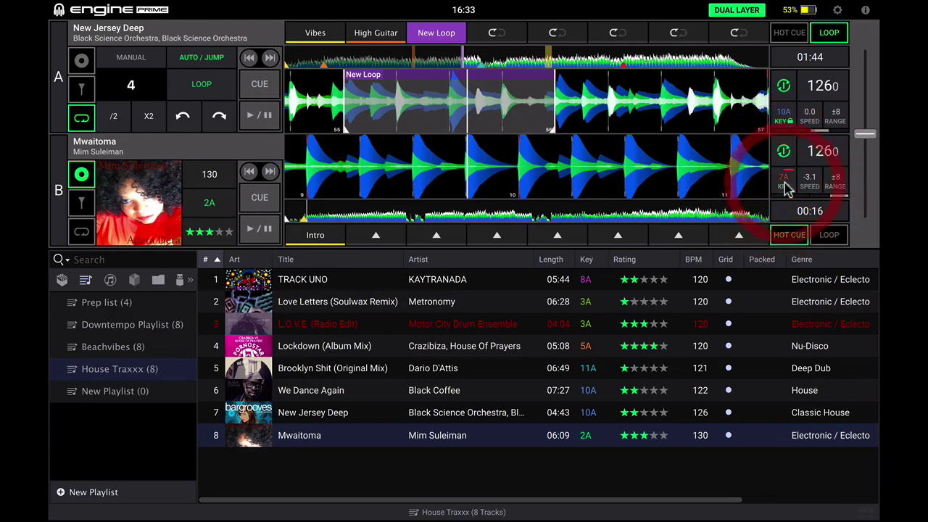
pyautogui.click(319, 235)
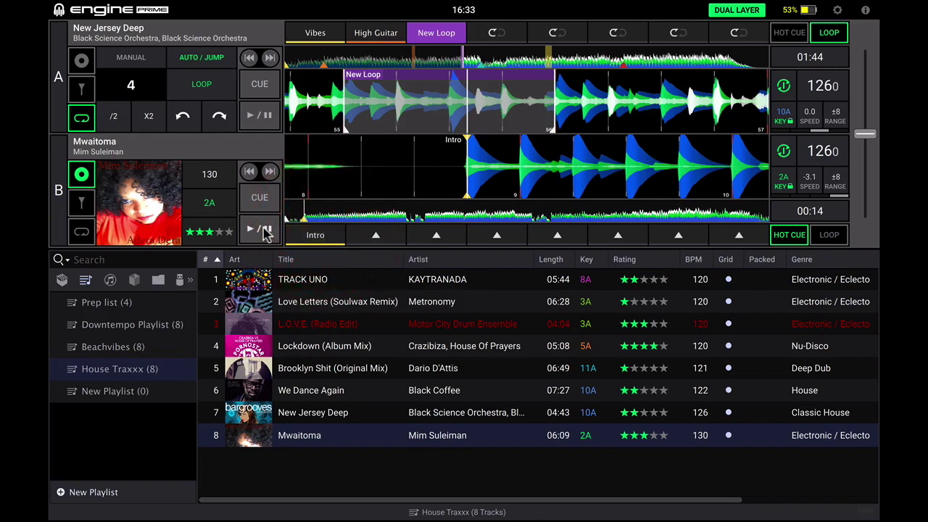
# Play Mwaitoma and New Jersey Deep together from their Intro cues, trying the crossfader before pausing deck B
pyautogui.click(265, 231)
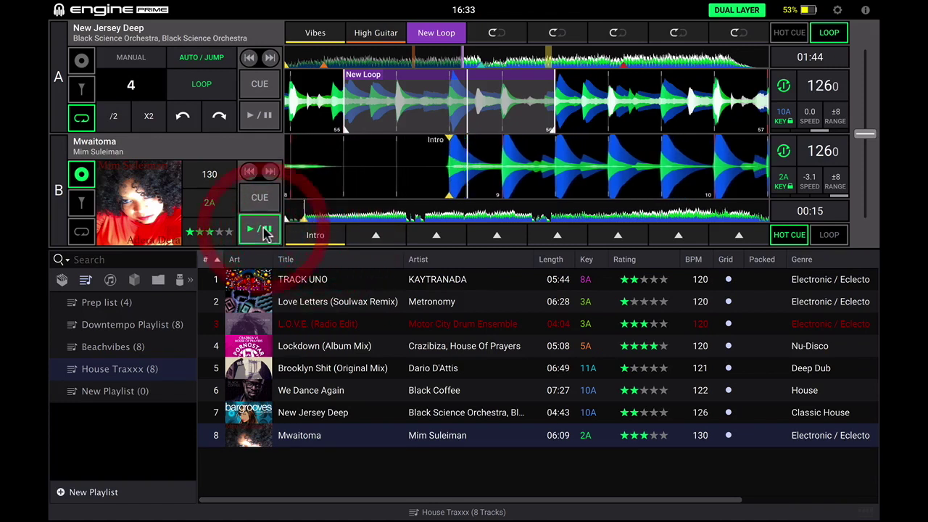
pyautogui.click(788, 32)
pyautogui.click(315, 32)
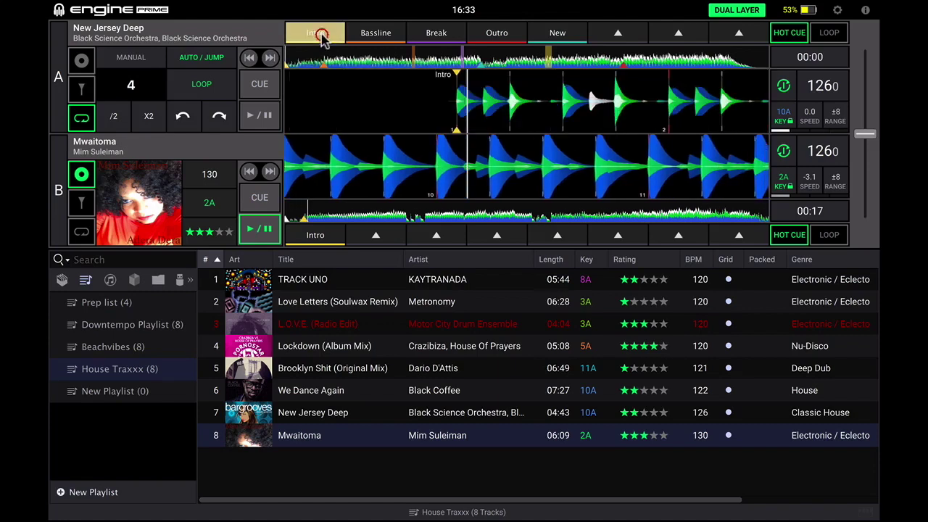
pyautogui.click(265, 116)
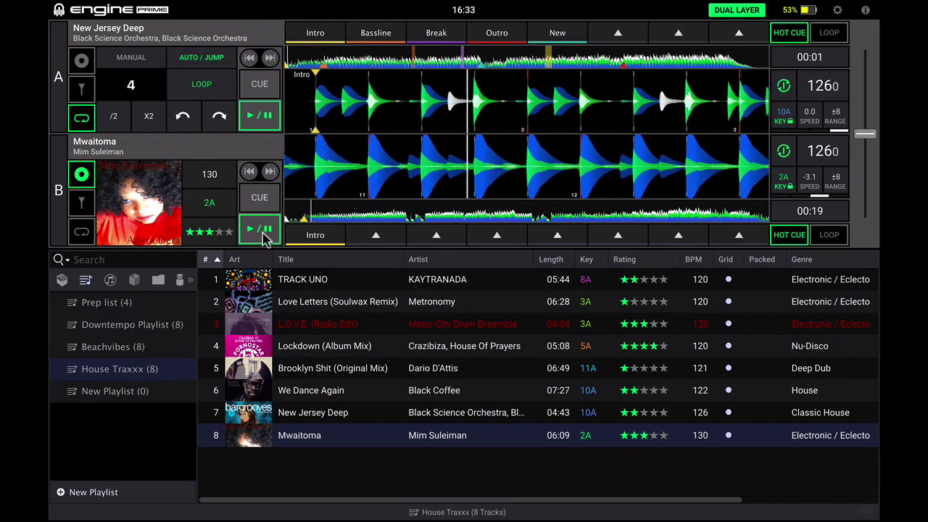
pyautogui.moveTo(865, 133)
pyautogui.mouseDown()
pyautogui.moveTo(865, 51)
pyautogui.moveTo(865, 216)
pyautogui.moveTo(865, 133)
pyautogui.mouseUp()
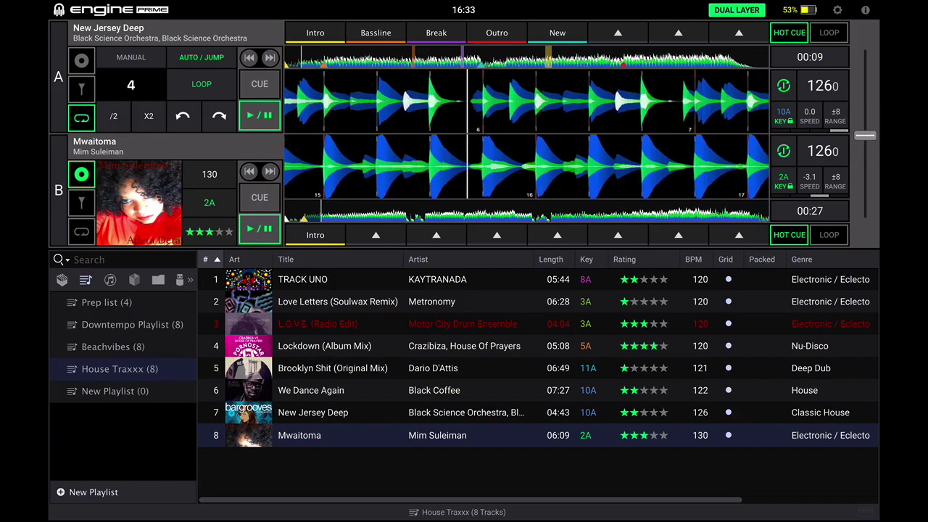
pyautogui.click(266, 230)
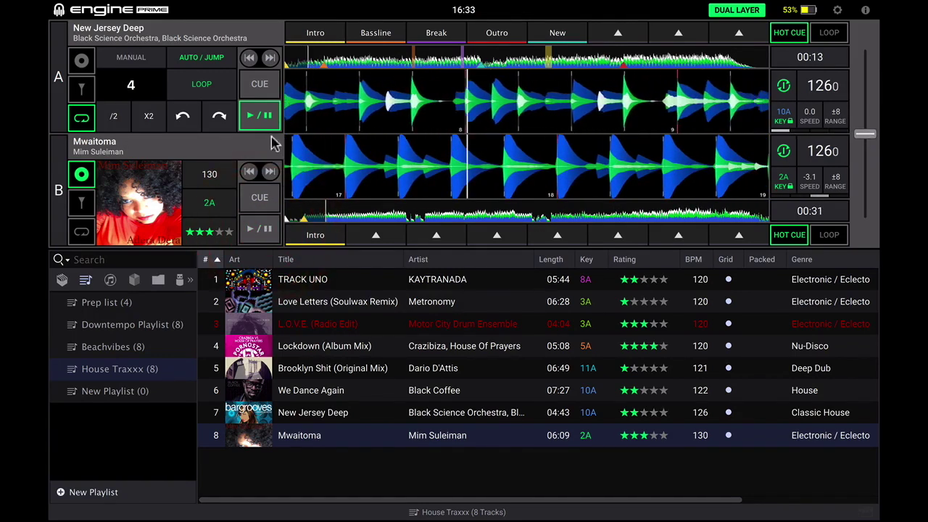
# Pause New Jersey Deep, then show manual loop controls and saved-loop slots for Mwaitoma on deck B
pyautogui.click(265, 116)
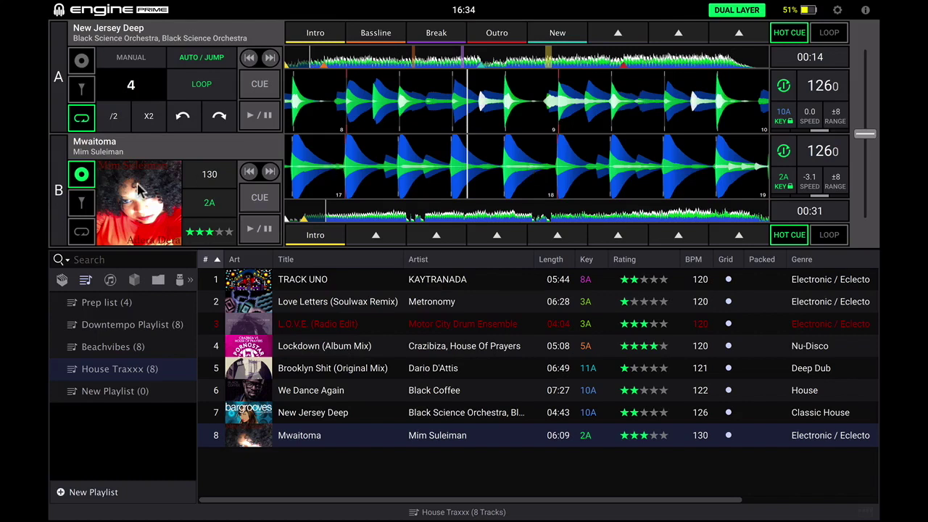
pyautogui.click(81, 202)
pyautogui.click(81, 231)
pyautogui.click(81, 203)
pyautogui.click(81, 175)
pyautogui.click(81, 203)
pyautogui.click(82, 231)
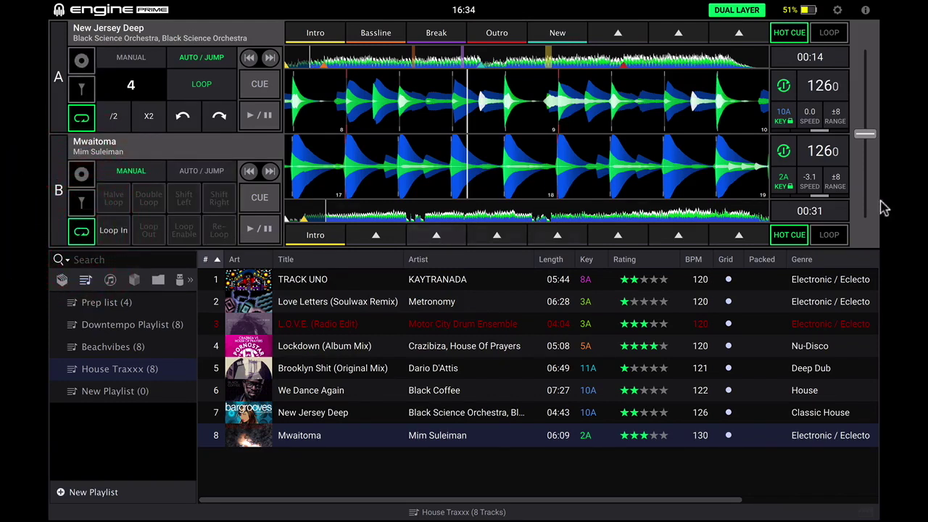
pyautogui.click(829, 234)
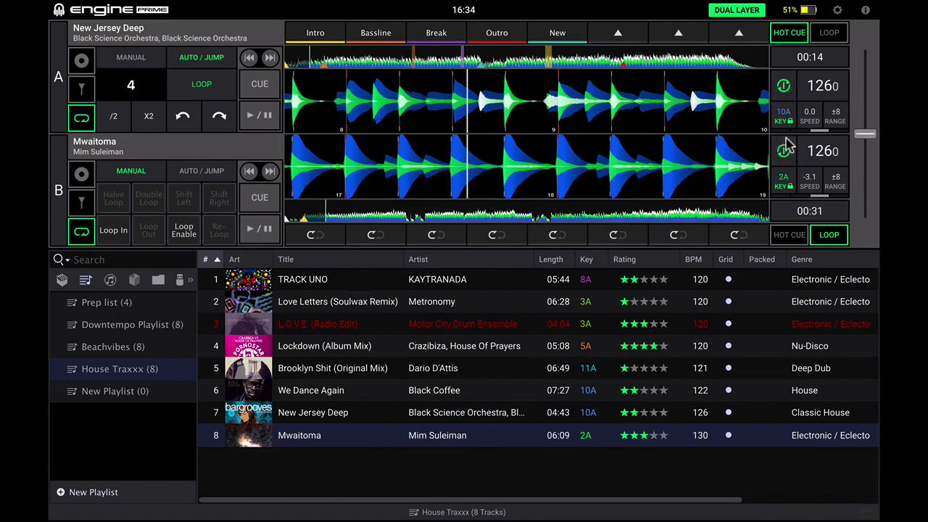
# Cycle through the sync states on decks A and B, leaving sync off on both
pyautogui.click(784, 88)
pyautogui.click(785, 151)
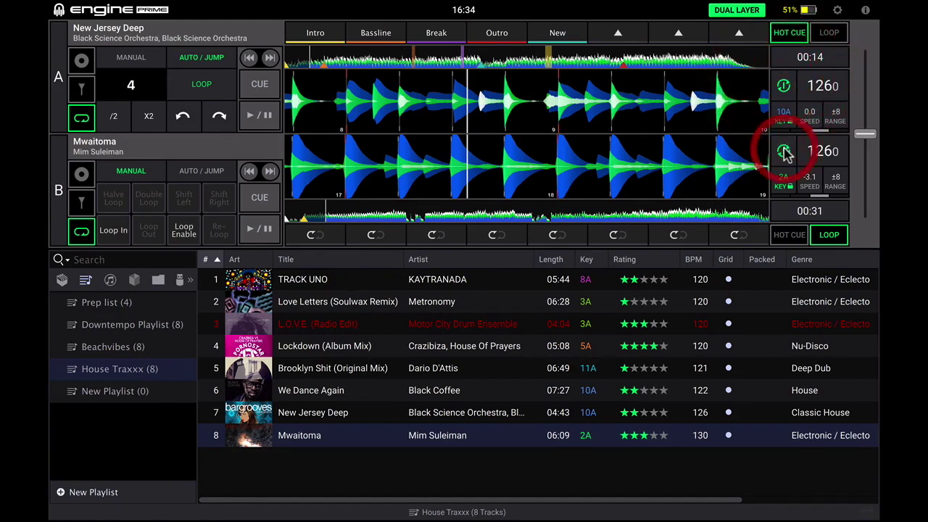
pyautogui.click(784, 88)
pyautogui.click(784, 88)
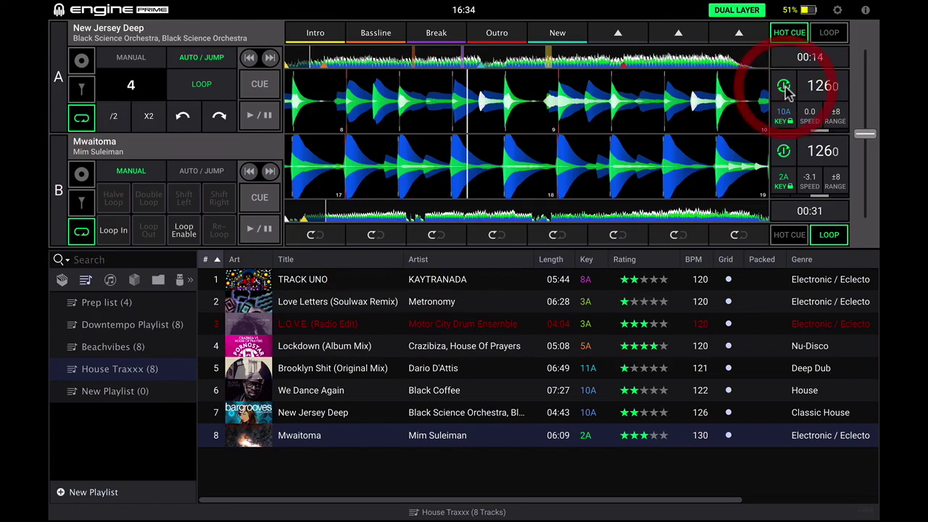
pyautogui.click(785, 86)
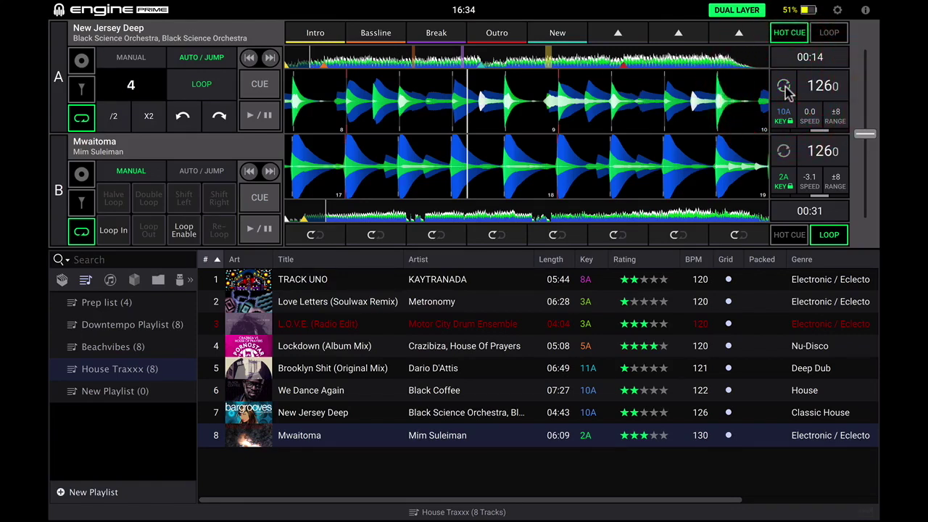
pyautogui.click(785, 89)
pyautogui.click(787, 91)
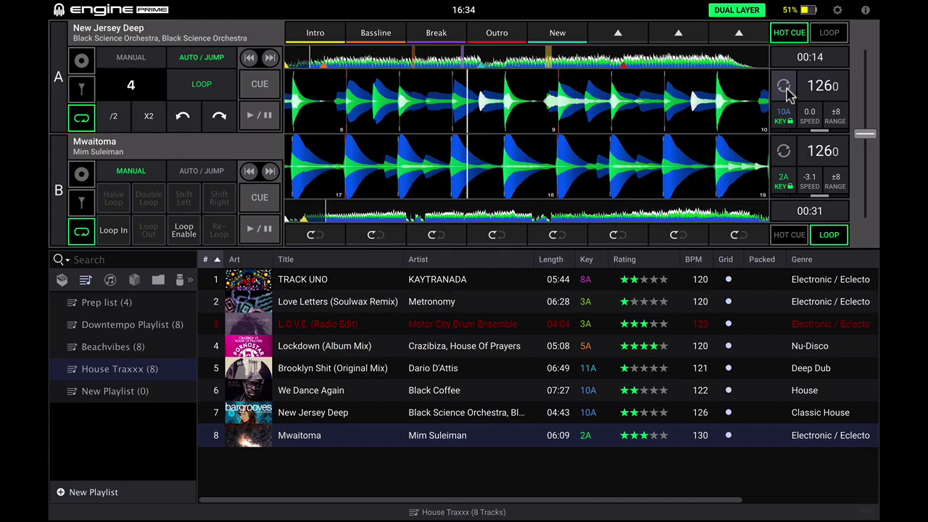
# Return to the single-deck layout and expand the playlists stored on the ENGINEPRIME device
pyautogui.click(737, 16)
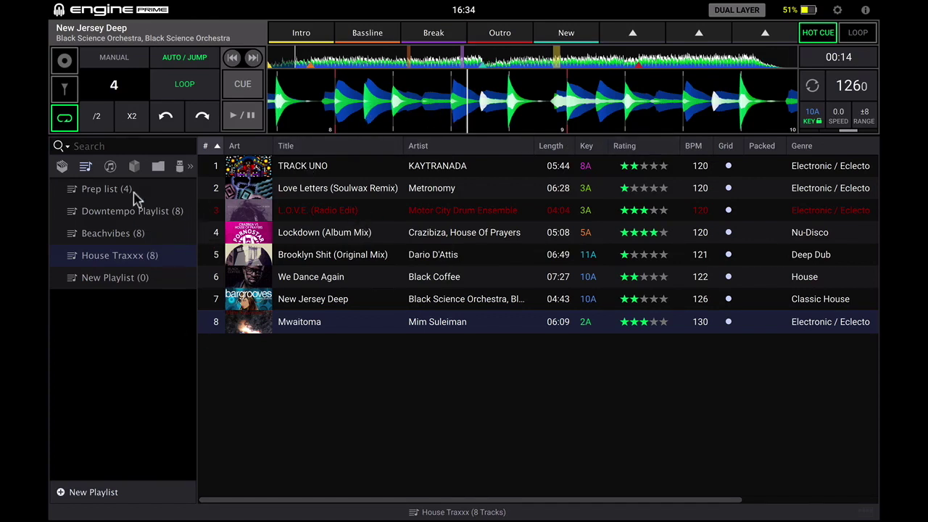
pyautogui.click(181, 167)
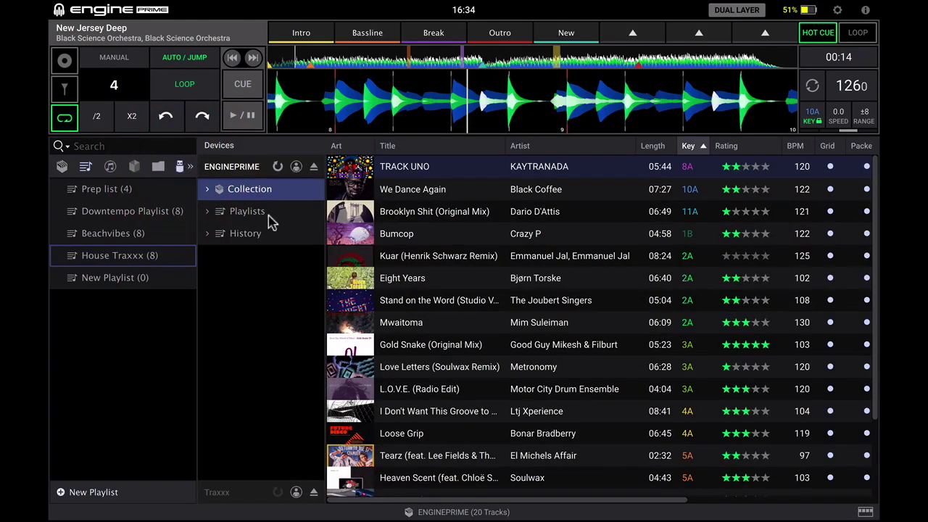
pyautogui.click(132, 232)
pyautogui.click(181, 166)
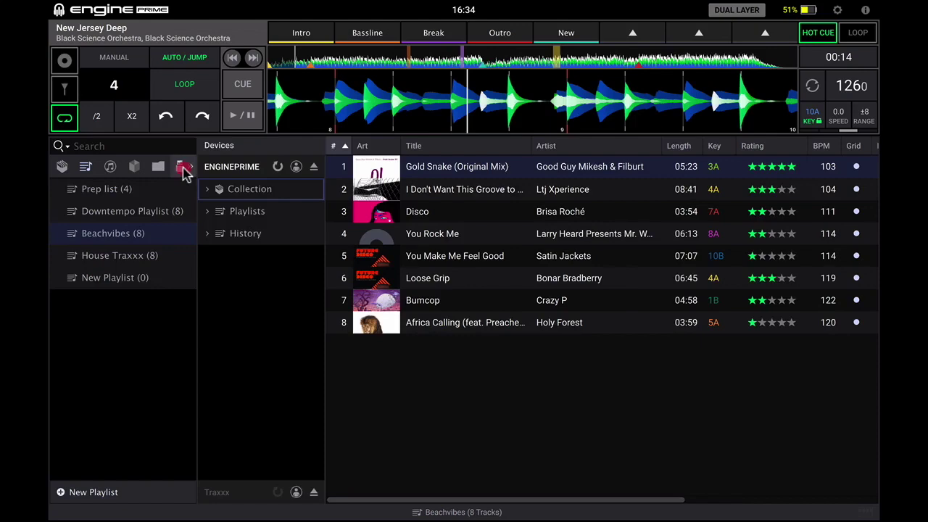
pyautogui.click(182, 167)
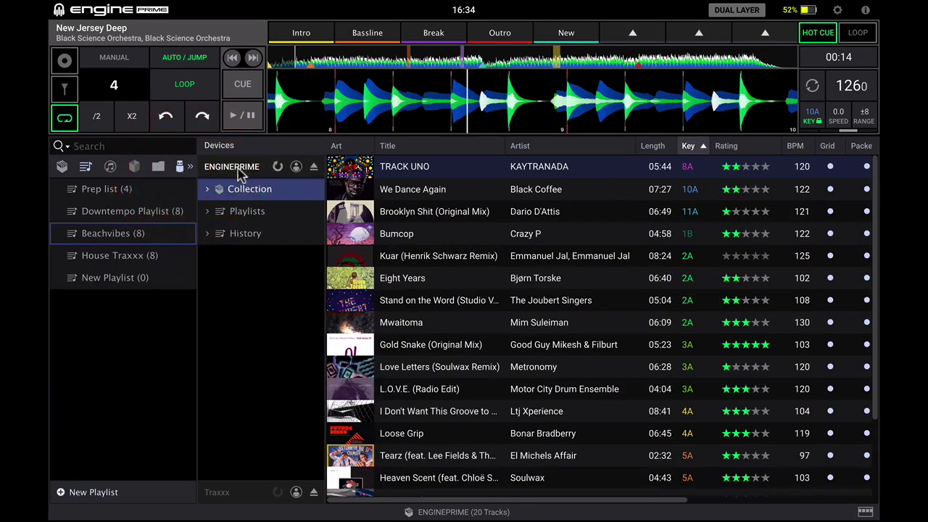
pyautogui.click(249, 166)
pyautogui.click(210, 217)
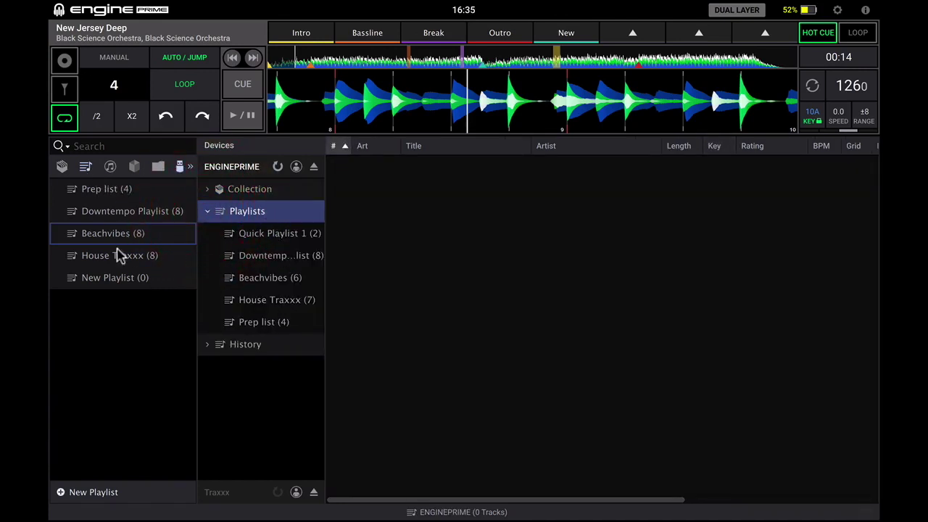
# Add all six tracks from the Pulled From iTunes crate to New Playlist and open that playlist
pyautogui.click(116, 279)
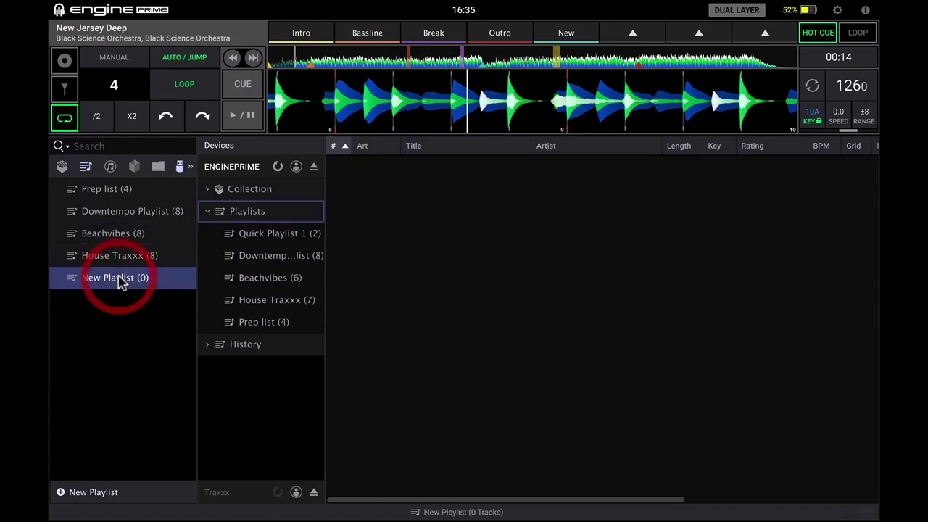
pyautogui.click(62, 167)
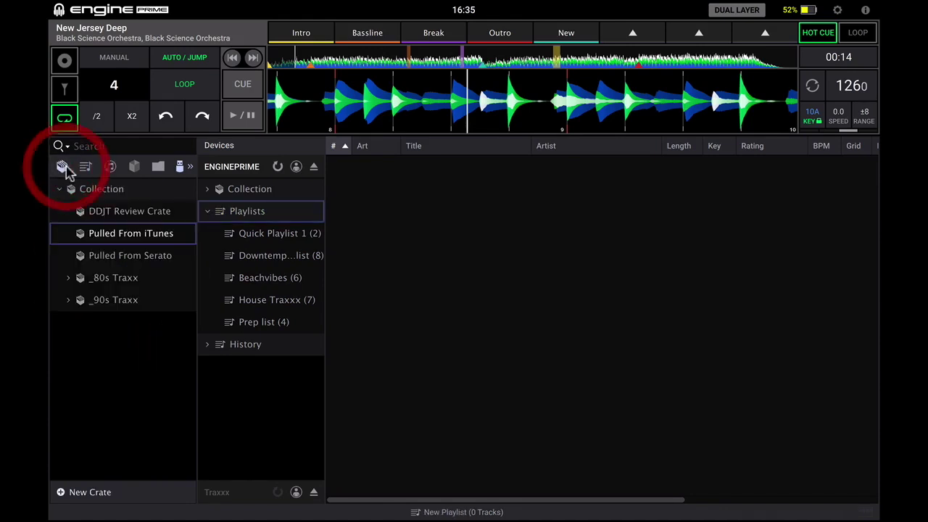
pyautogui.click(133, 232)
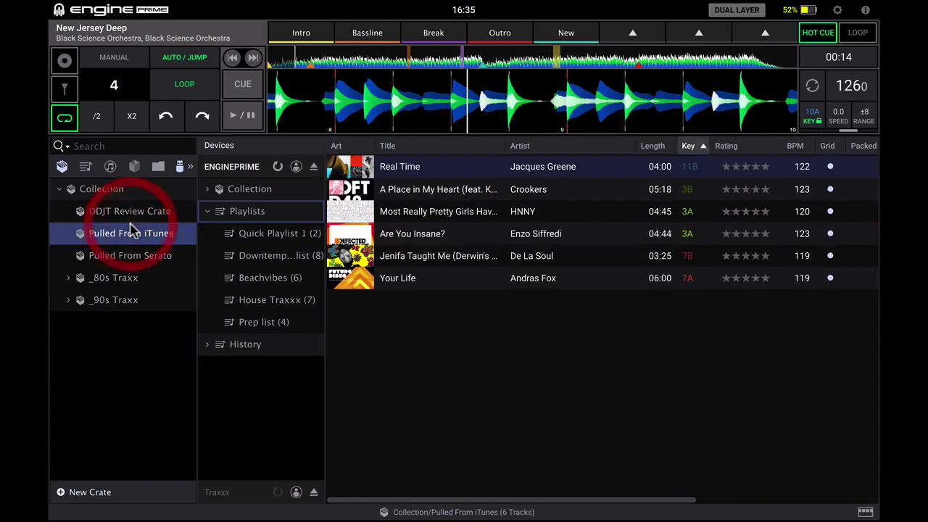
pyautogui.click(417, 280)
pyautogui.keyDown('shift'); pyautogui.click(441, 166); pyautogui.keyUp('shift')
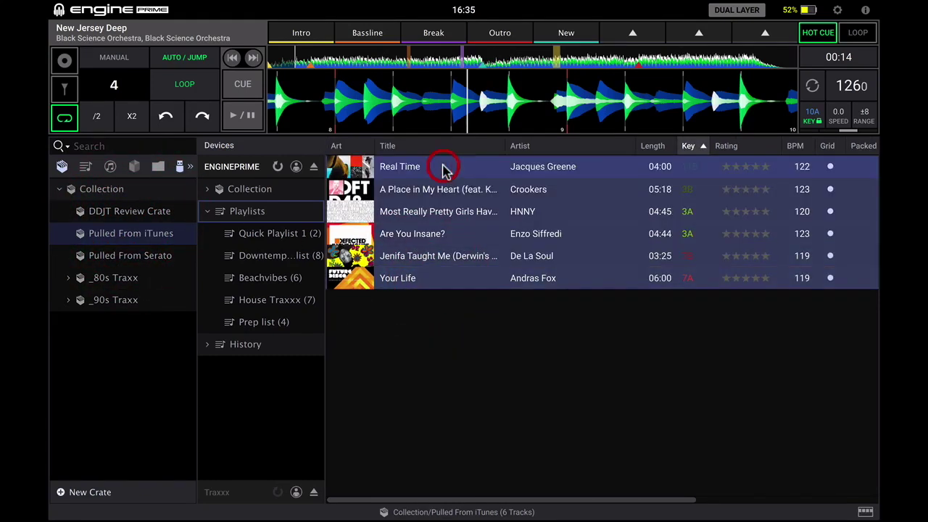
pyautogui.moveTo(423, 169); pyautogui.dragTo(138, 287)
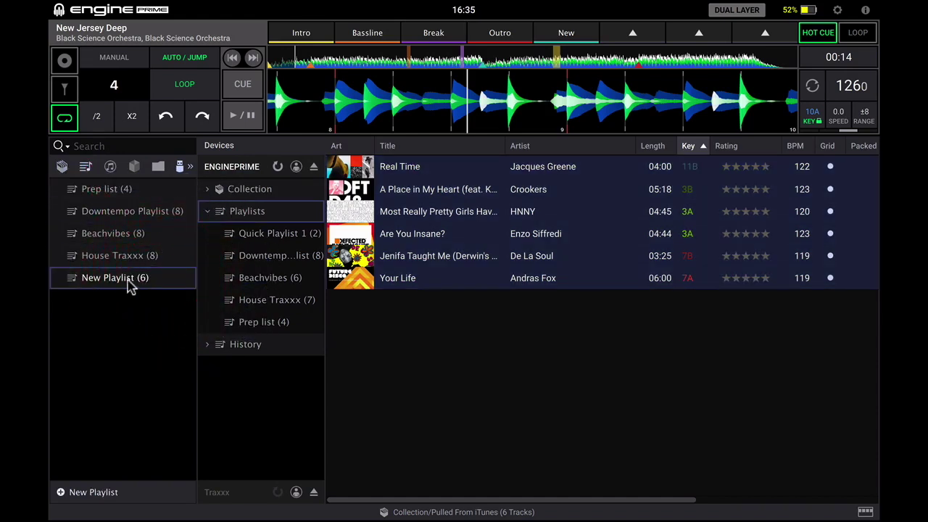
pyautogui.click(129, 282)
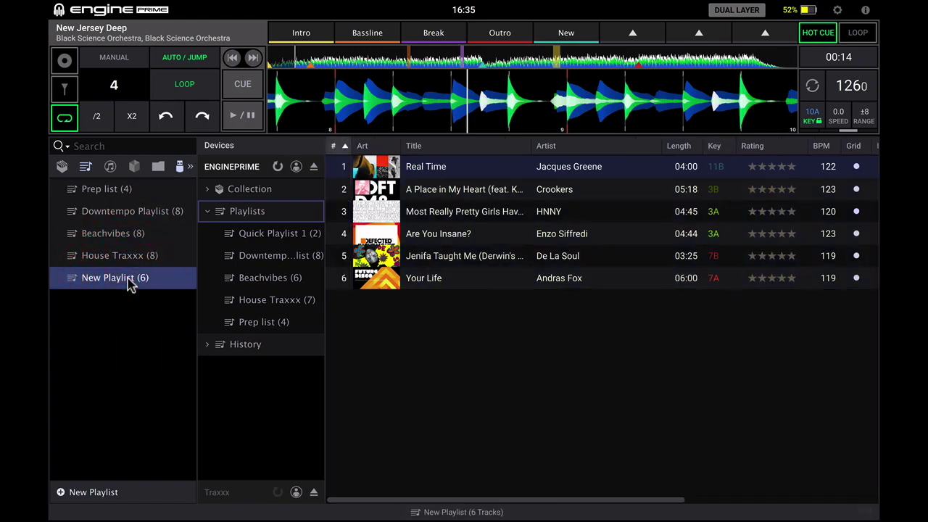
# Copy New Playlist into the ENGINEPRIME device's playlists and check the tracks in the copy
pyautogui.moveTo(115, 283); pyautogui.dragTo(251, 222)
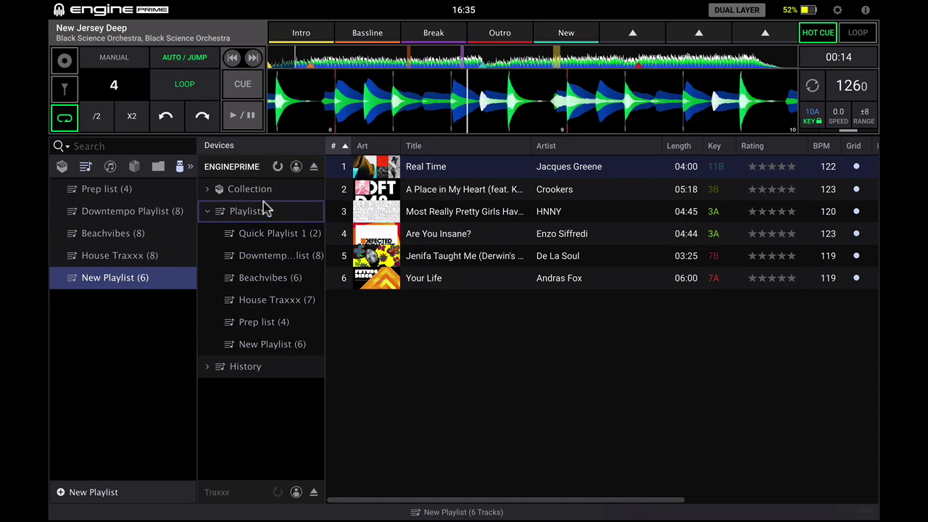
pyautogui.click(272, 345)
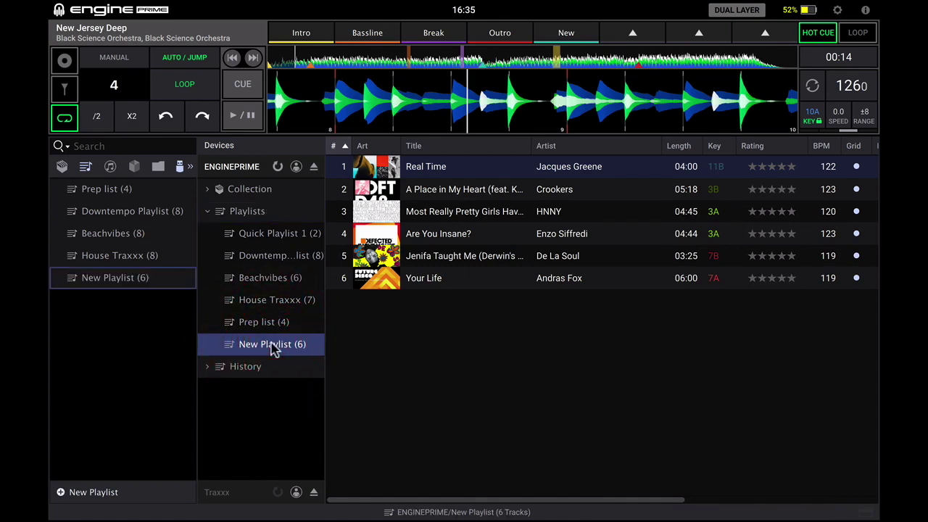
pyautogui.click(263, 214)
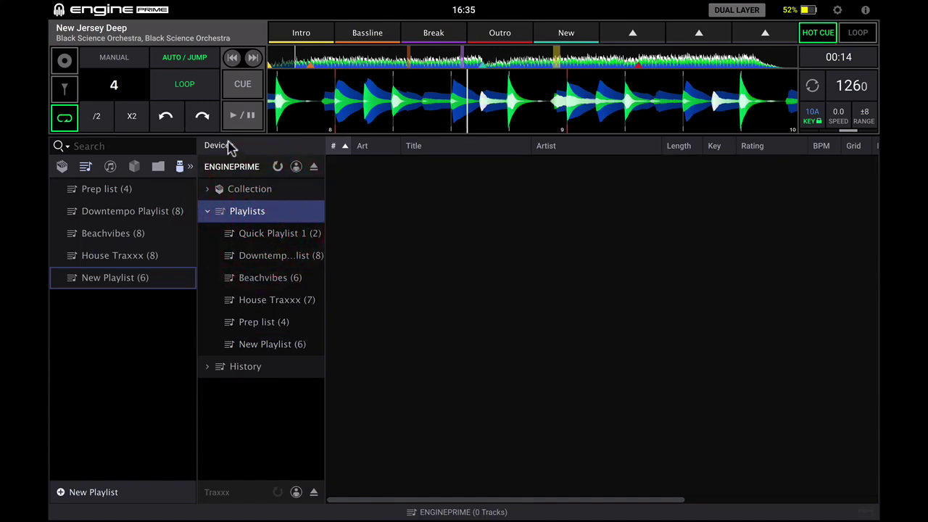
# Open the ENGINEPRIME device's profile preferences and set the Track End Warning to 59s
pyautogui.click(296, 167)
pyautogui.click(297, 167)
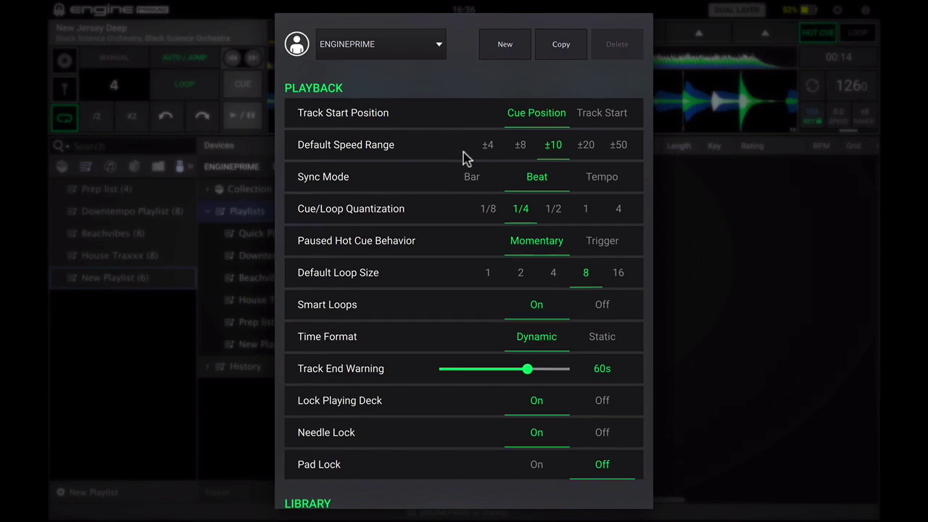
pyautogui.scroll(-1, 468, 125)
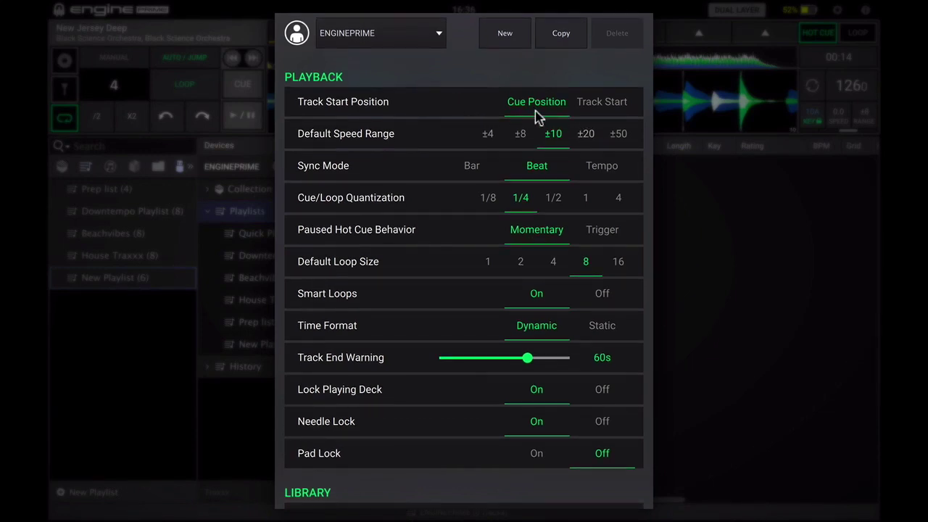
pyautogui.scroll(-1, 457, 149)
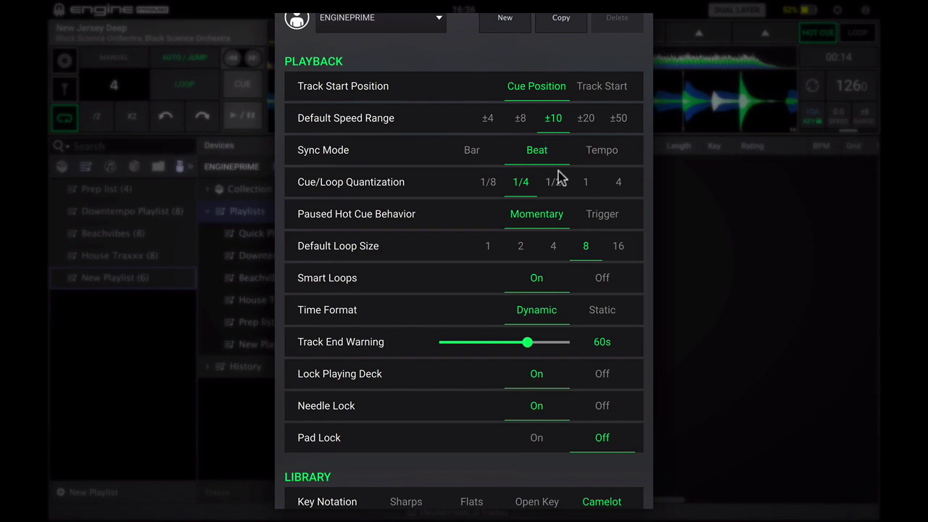
pyautogui.scroll(-1, 545, 163)
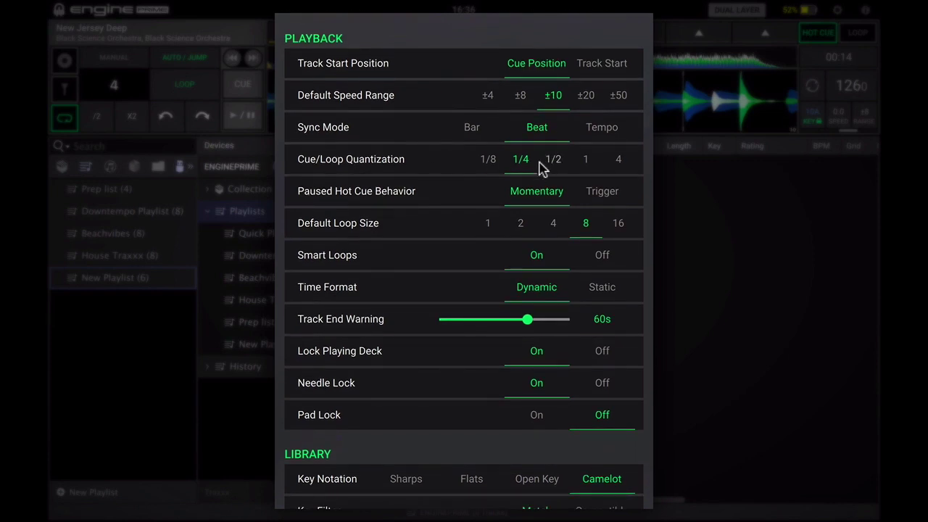
pyautogui.scroll(-1, 542, 165)
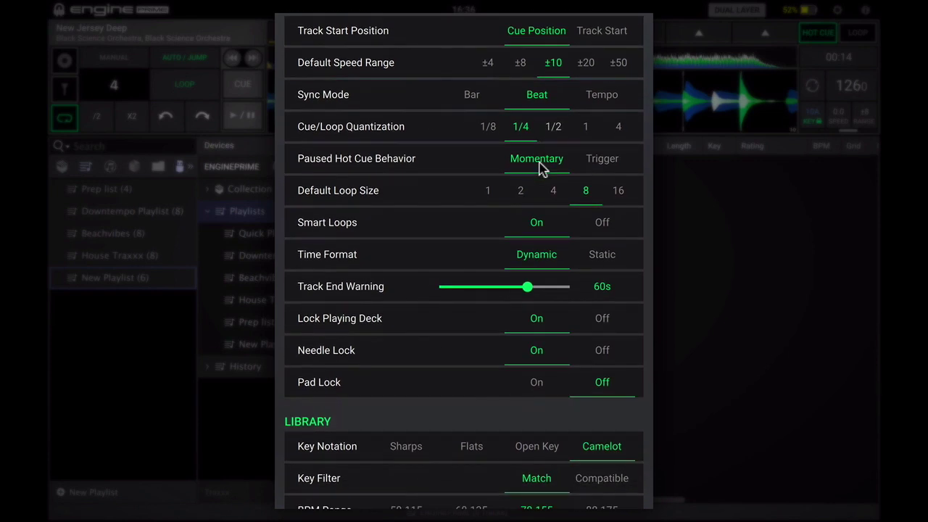
pyautogui.scroll(-1, 542, 168)
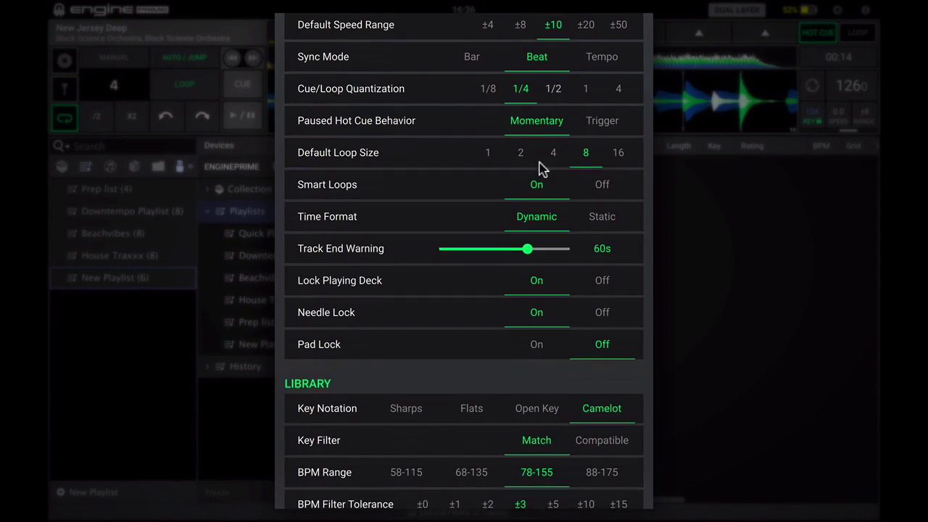
pyautogui.scroll(-1, 543, 168)
pyautogui.scroll(-1, 542, 168)
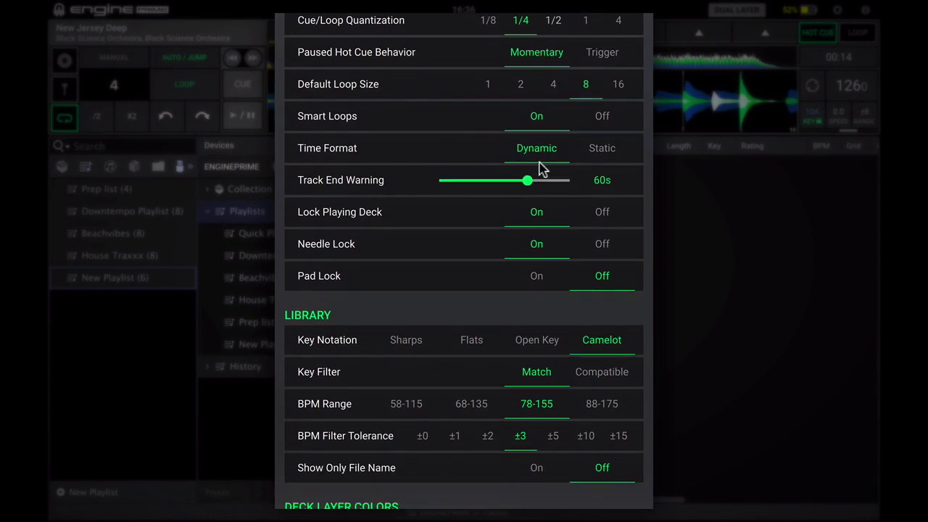
pyautogui.click(520, 182)
pyautogui.moveTo(520, 181); pyautogui.dragTo(527, 181)
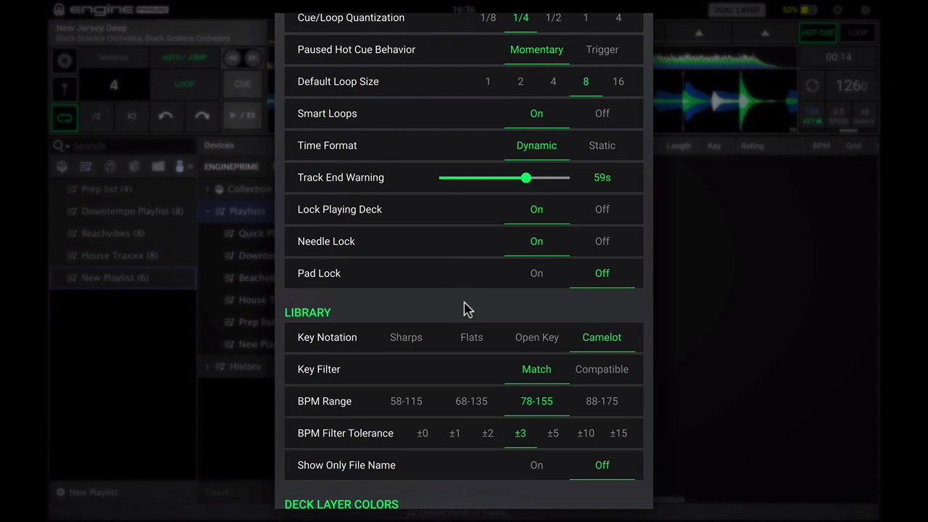
# Set Player 1's deck layer colors to lime green for layer A and red for layer B
pyautogui.scroll(-1, 465, 309)
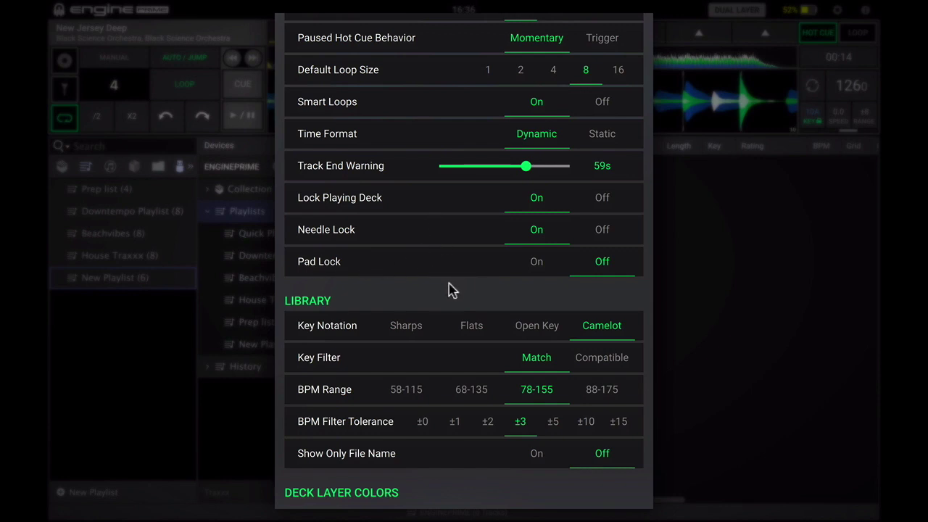
pyautogui.scroll(-1, 447, 290)
pyautogui.scroll(-2, 447, 290)
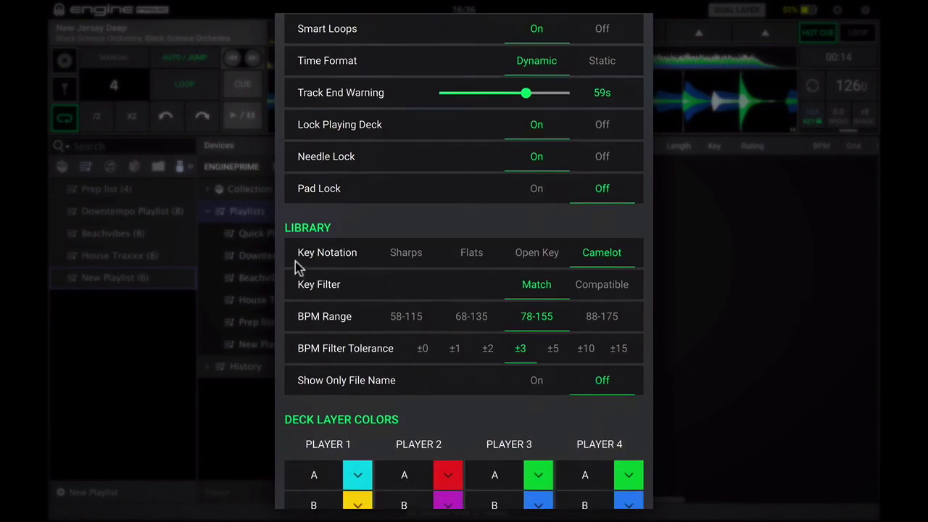
pyautogui.scroll(-1, 283, 259)
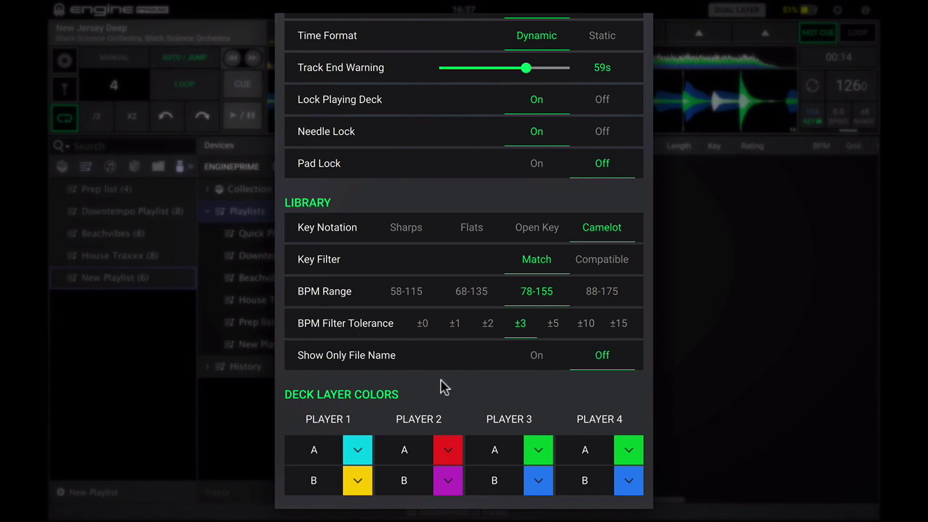
pyautogui.click(357, 451)
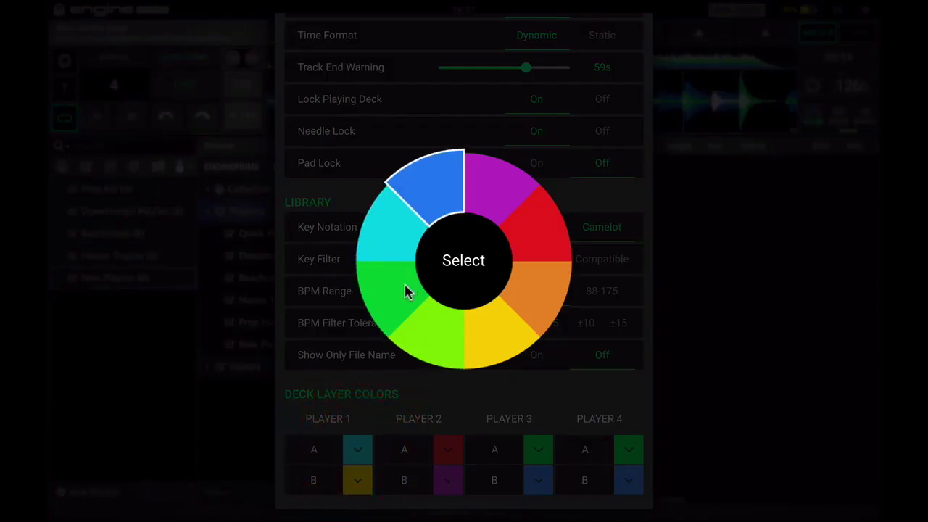
pyautogui.click(432, 339)
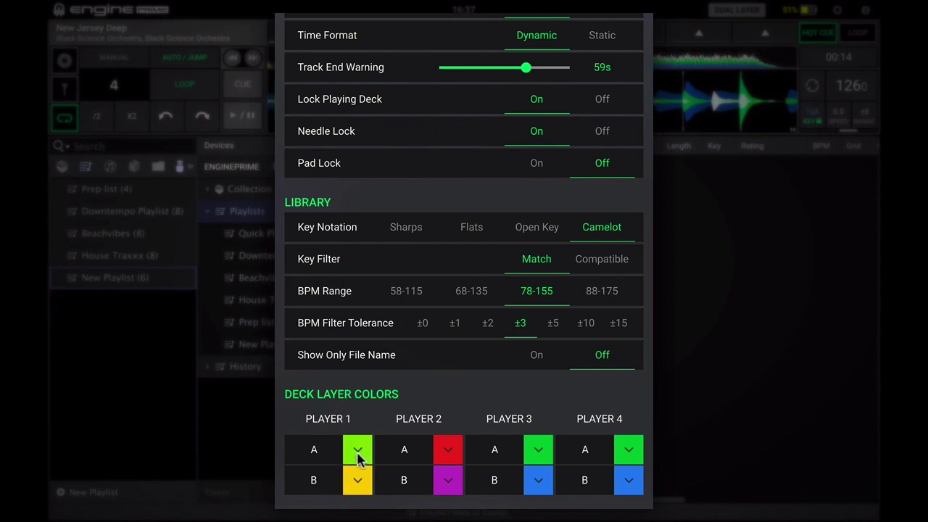
pyautogui.click(357, 482)
pyautogui.click(534, 243)
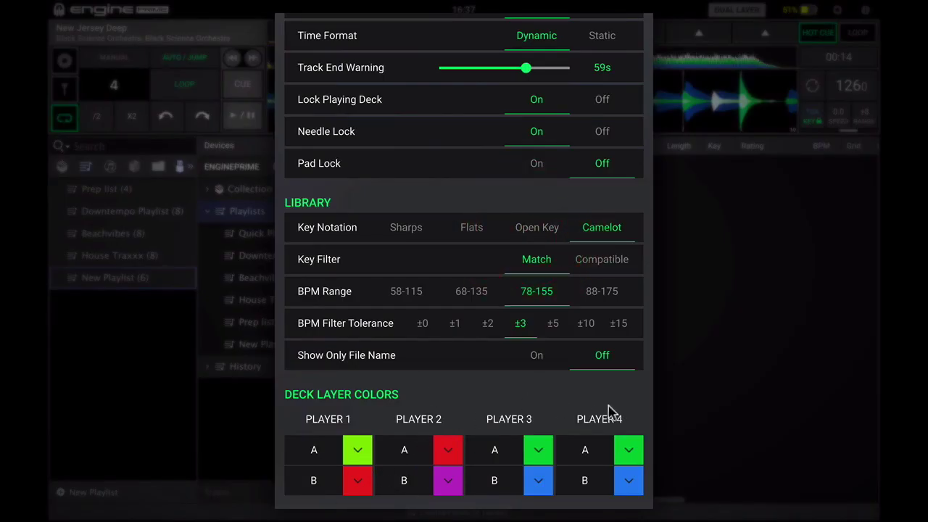
# Review the device profile's playback settings, keep ENGINEPRIME as the selected profile, and close the preferences
pyautogui.scroll(1, 588, 376)
pyautogui.scroll(5, 589, 375)
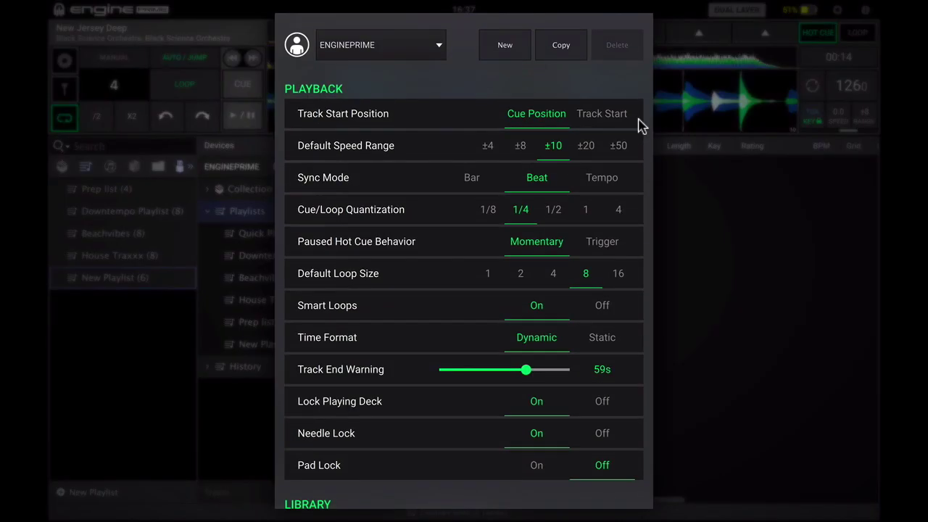
pyautogui.click(366, 55)
pyautogui.click(369, 68)
pyautogui.click(719, 220)
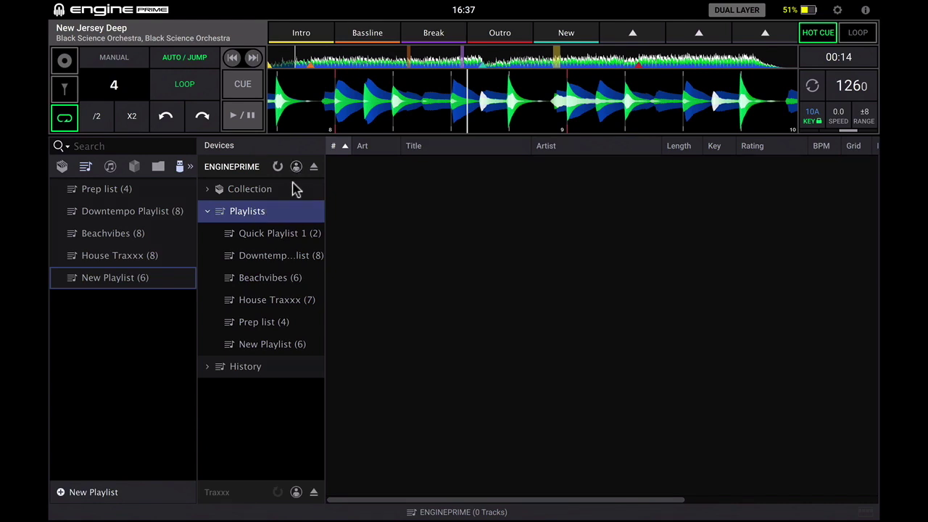
# Open the application settings, review the Performance and Library options, and close them without making changes
pyautogui.click(838, 12)
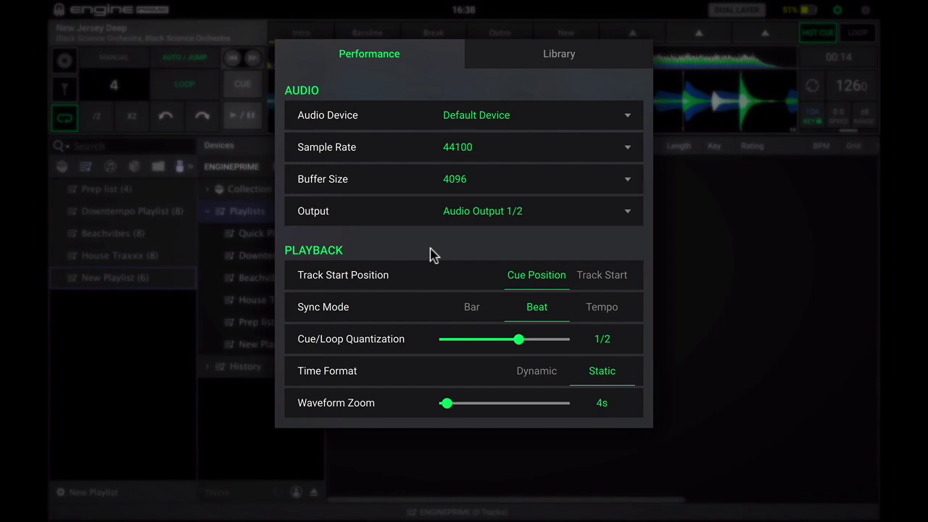
pyautogui.click(562, 56)
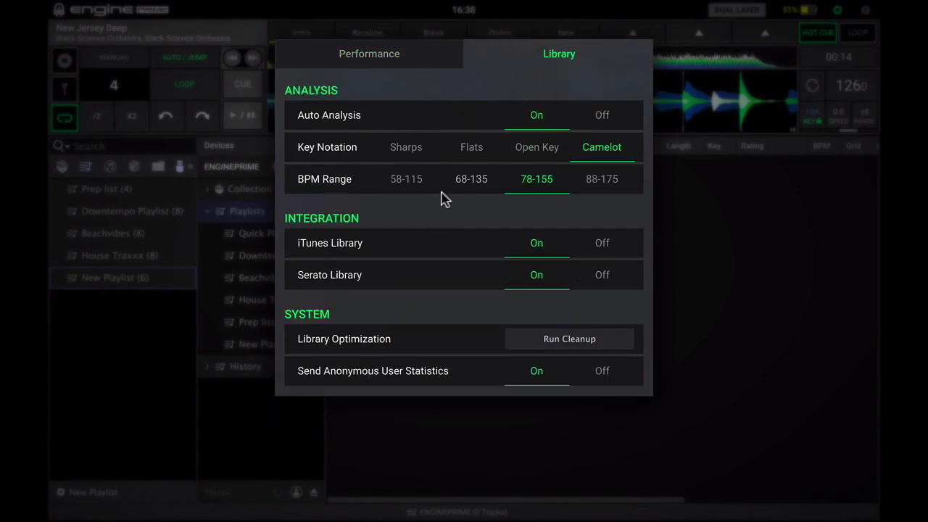
pyautogui.click(783, 252)
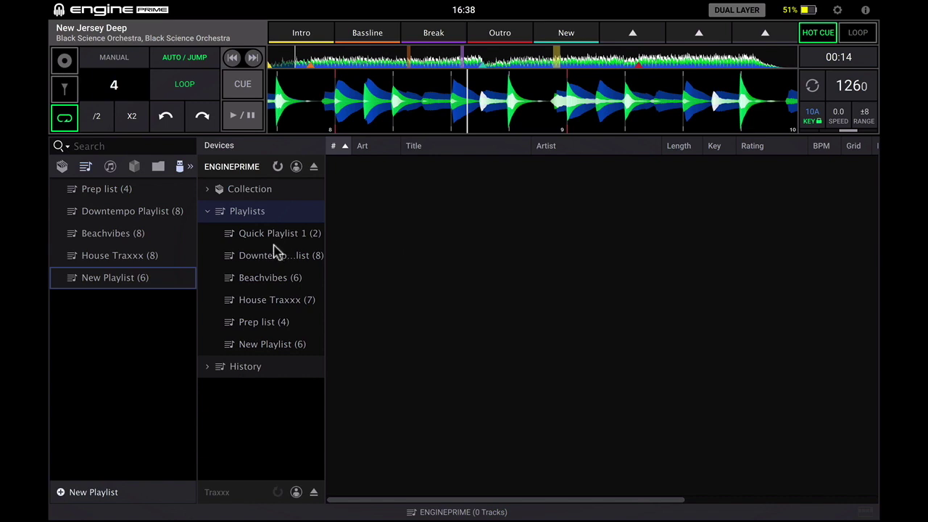
# Show the full Collection from the crates list and examine the track columns from Art through to Date Added
pyautogui.click(62, 166)
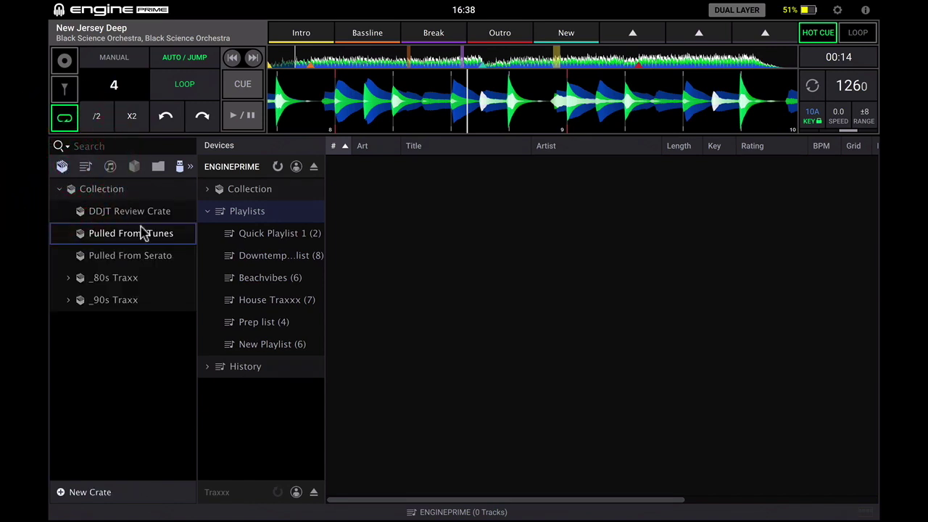
pyautogui.click(139, 258)
pyautogui.click(108, 190)
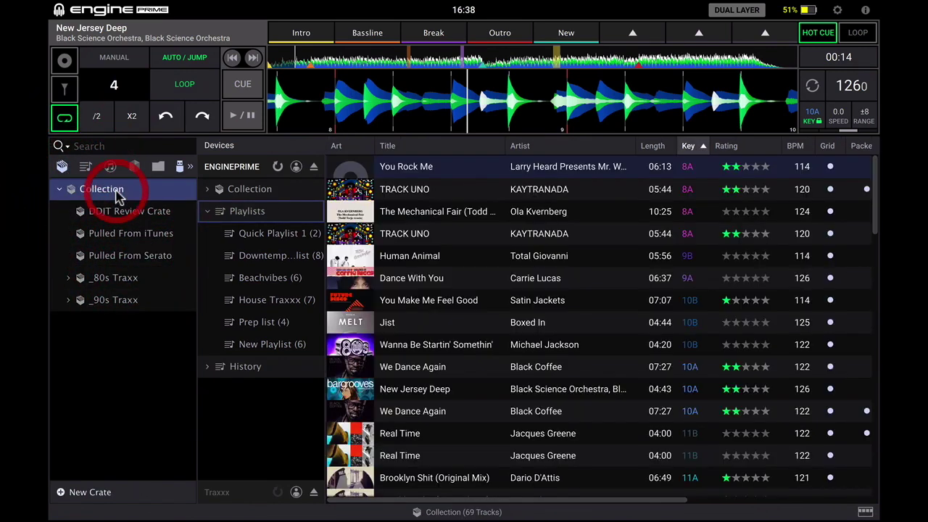
pyautogui.click(438, 225)
pyautogui.hscroll(5, 582, 241)
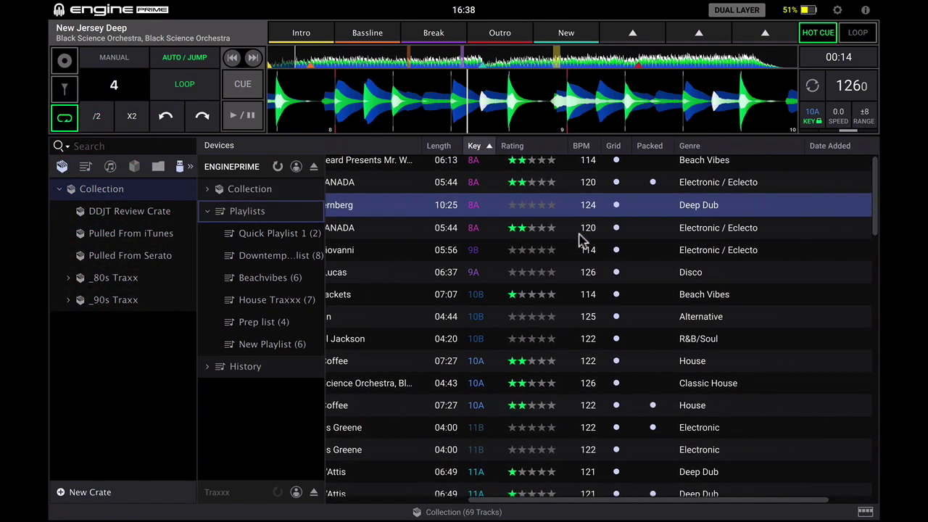
pyautogui.hscroll(-5, 582, 241)
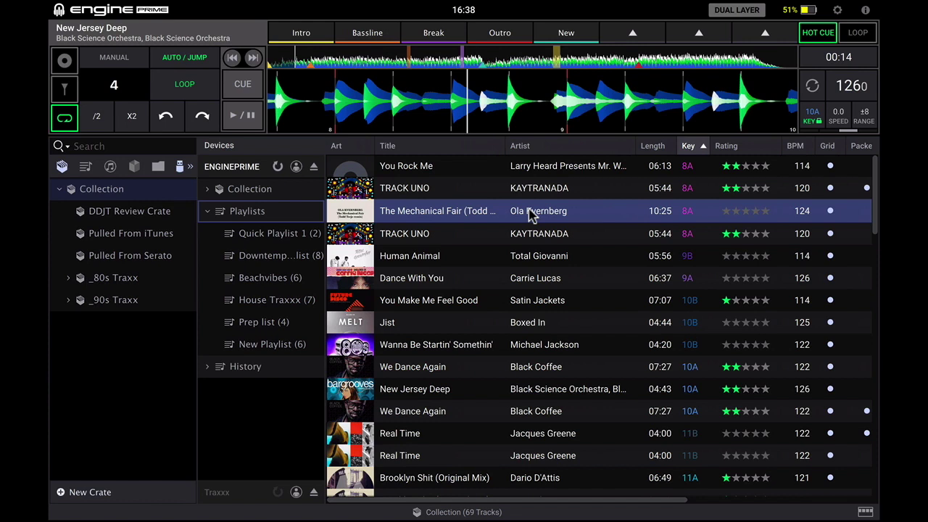
# Browse the Collection entries from Human Animal to You Make Me Feel Good and examine their track details
pyautogui.click(529, 255)
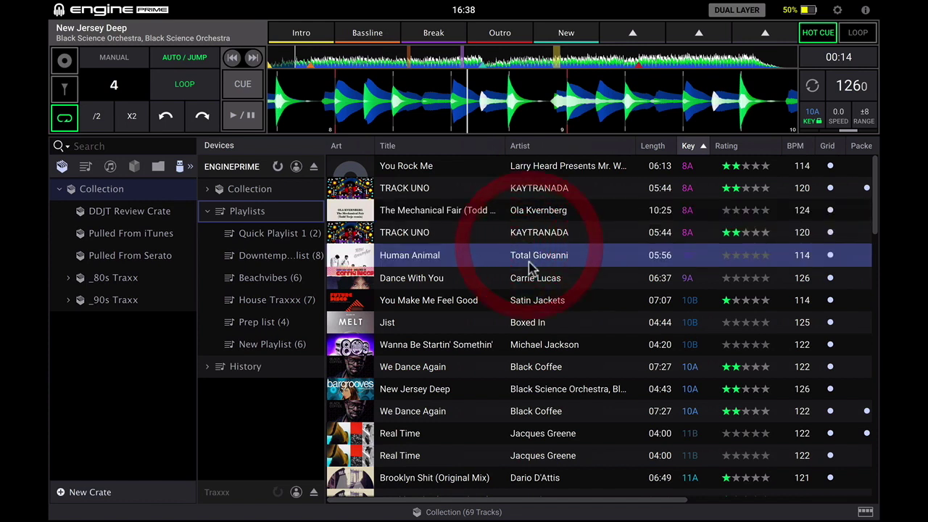
pyautogui.click(529, 277)
pyautogui.click(529, 300)
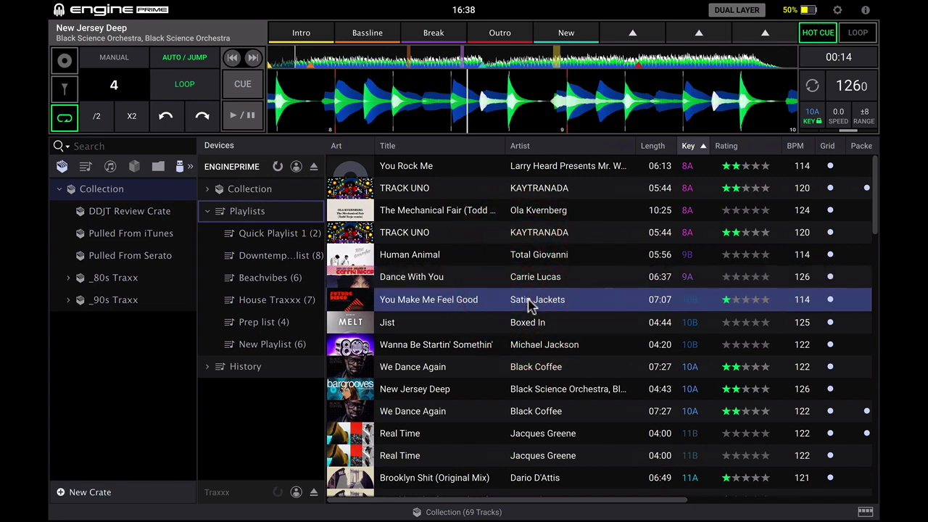
pyautogui.hscroll(5, 529, 305)
pyautogui.hscroll(-5, 529, 305)
pyautogui.click(622, 250)
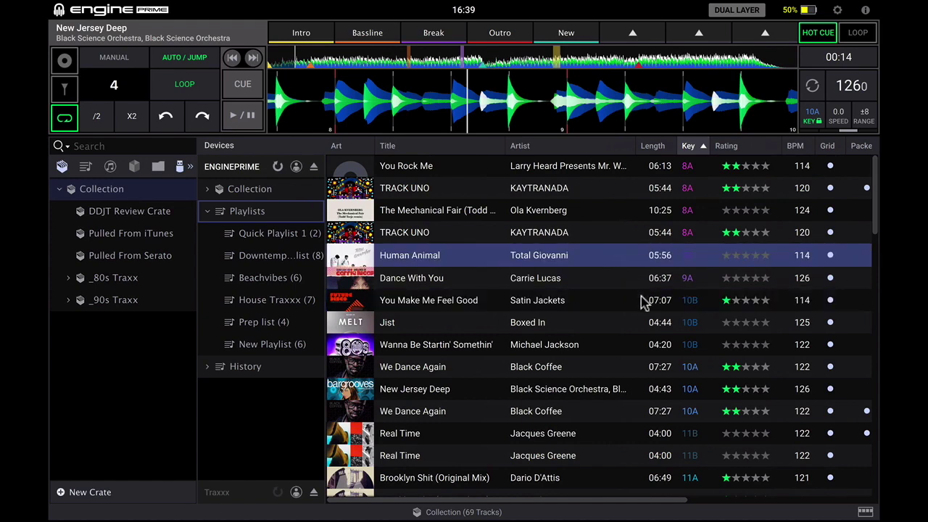